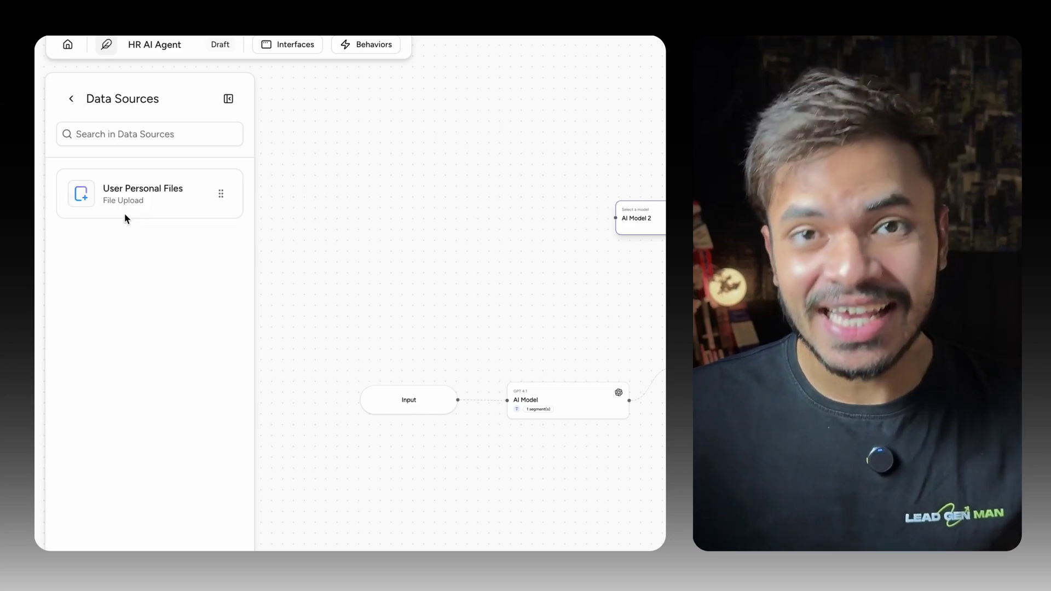
# - Add the User Personal Files data source to the HR AI Agent canvas
pyautogui.moveTo(127, 218); pyautogui.dragTo(496, 262)
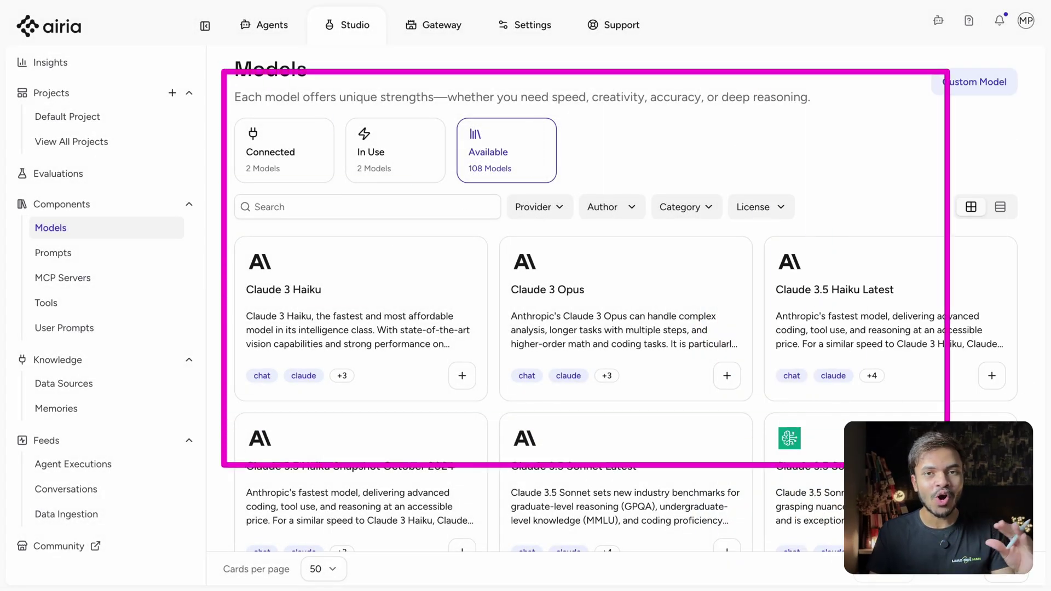
# - Scroll through the Studio's list of 108 available models
pyautogui.scroll(-20, 673, 430)
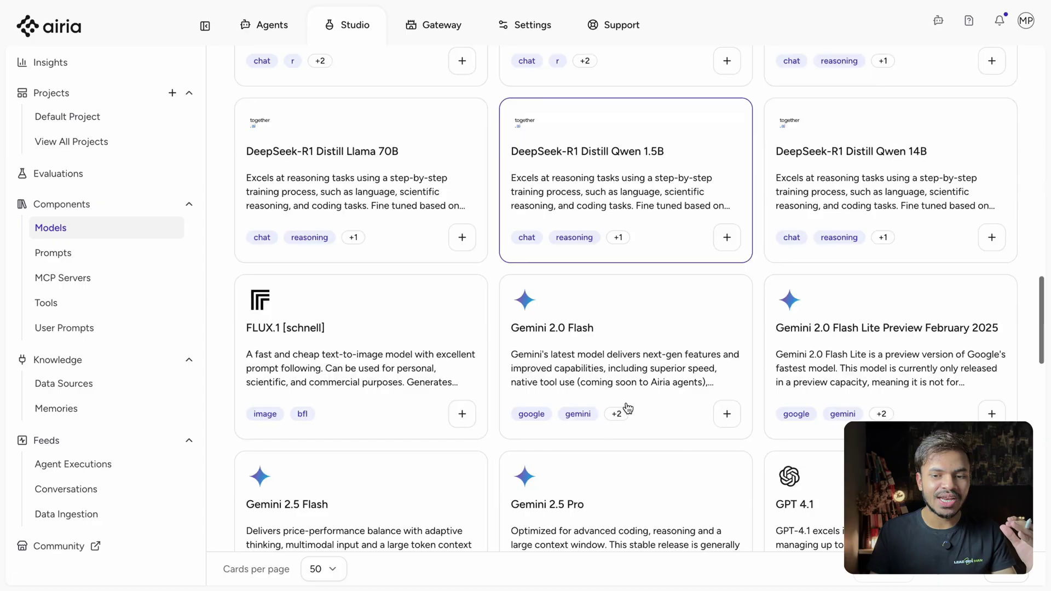
pyautogui.scroll(-15, 628, 409)
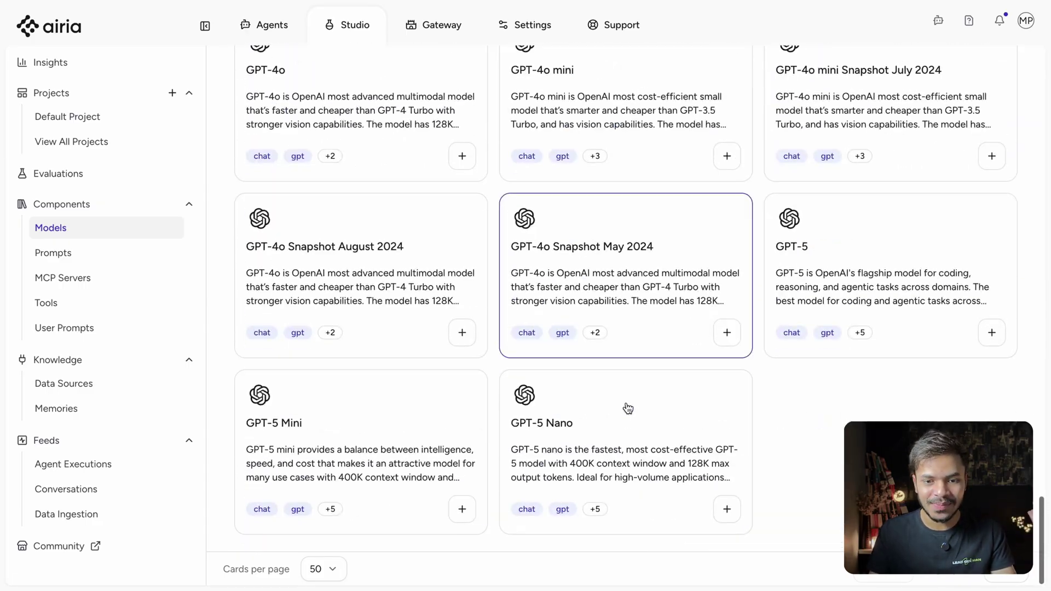
pyautogui.scroll(5, 628, 408)
pyautogui.scroll(20, 628, 408)
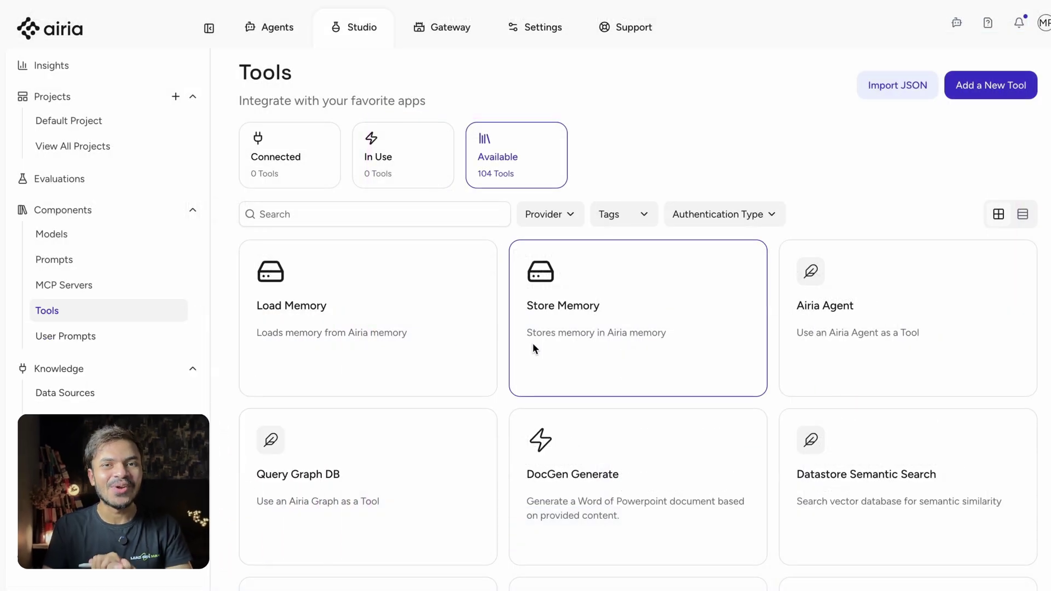
pyautogui.scroll(-10, 534, 348)
pyautogui.scroll(-15, 534, 343)
pyautogui.scroll(-7, 533, 344)
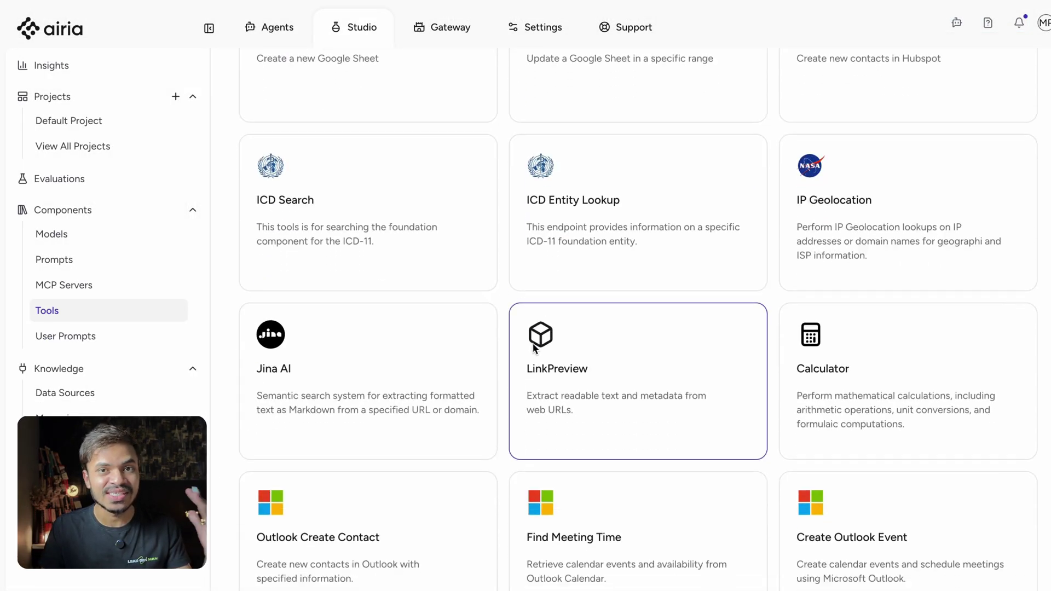
pyautogui.click(485, 244)
pyautogui.scroll(-20, 814, 404)
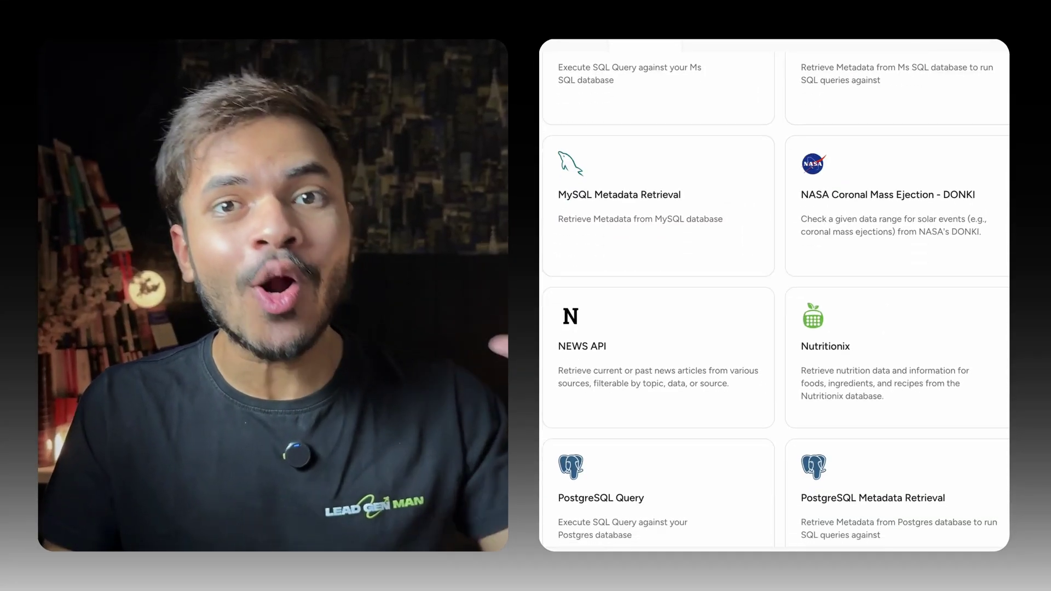
pyautogui.scroll(-15, 775, 295)
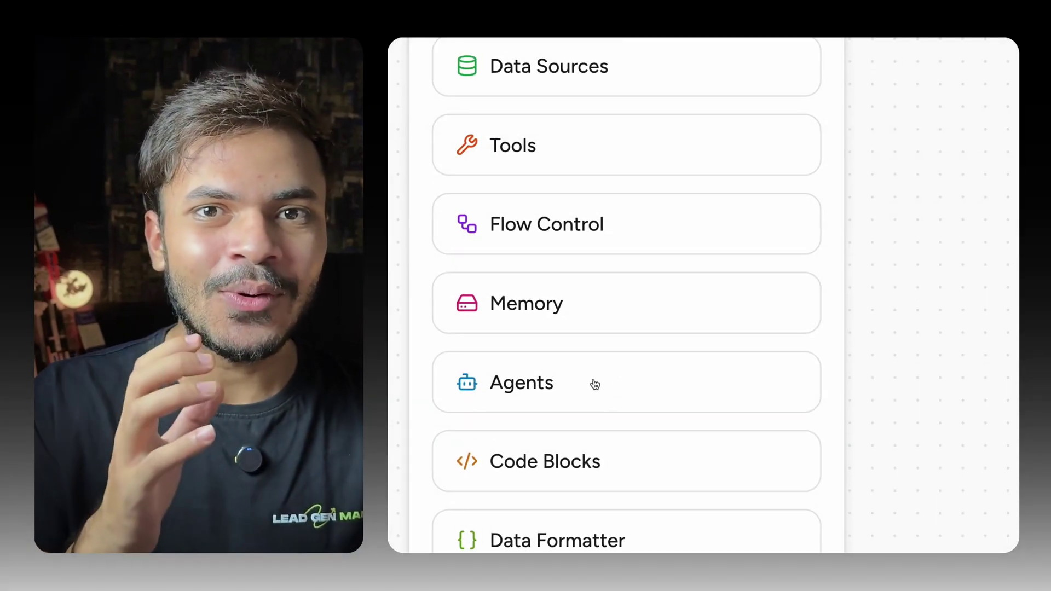
pyautogui.click(595, 385)
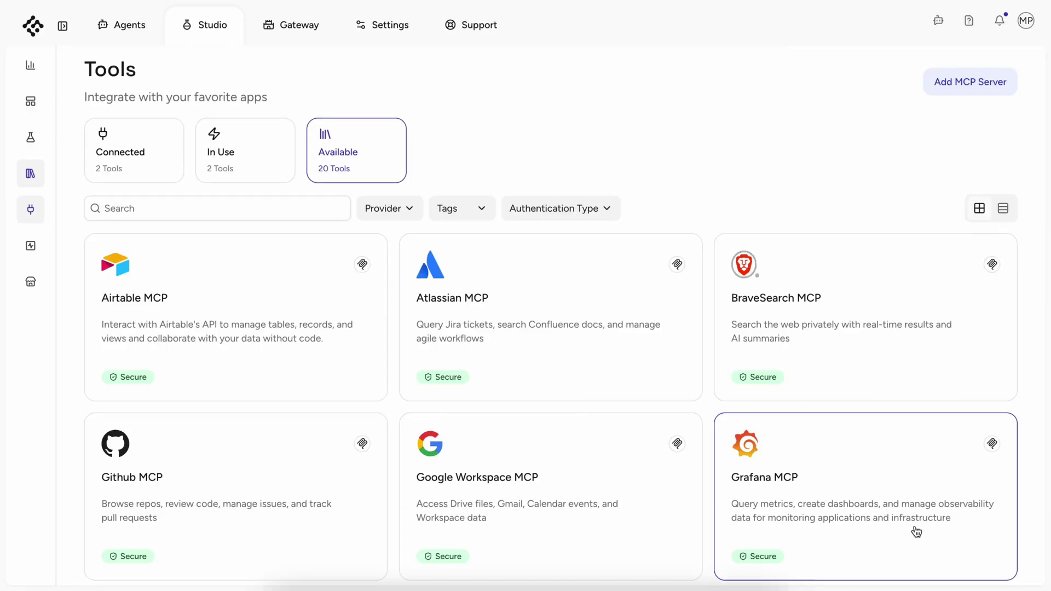
pyautogui.scroll(-15, 917, 532)
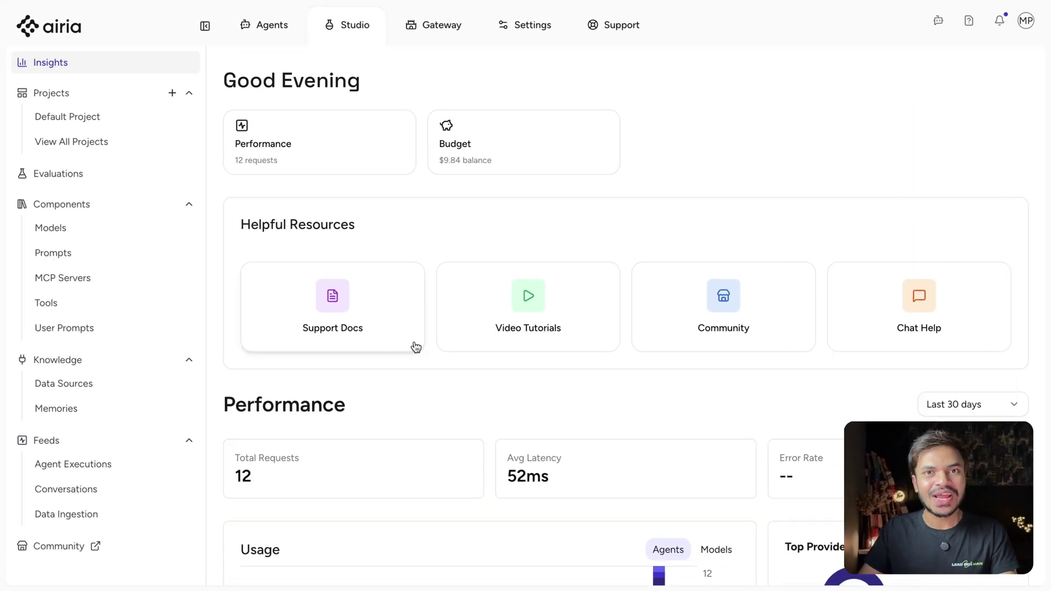
# - Scroll the Studio Insights dashboard down to the Helpful Resources and Usage sections
pyautogui.scroll(-7, 416, 347)
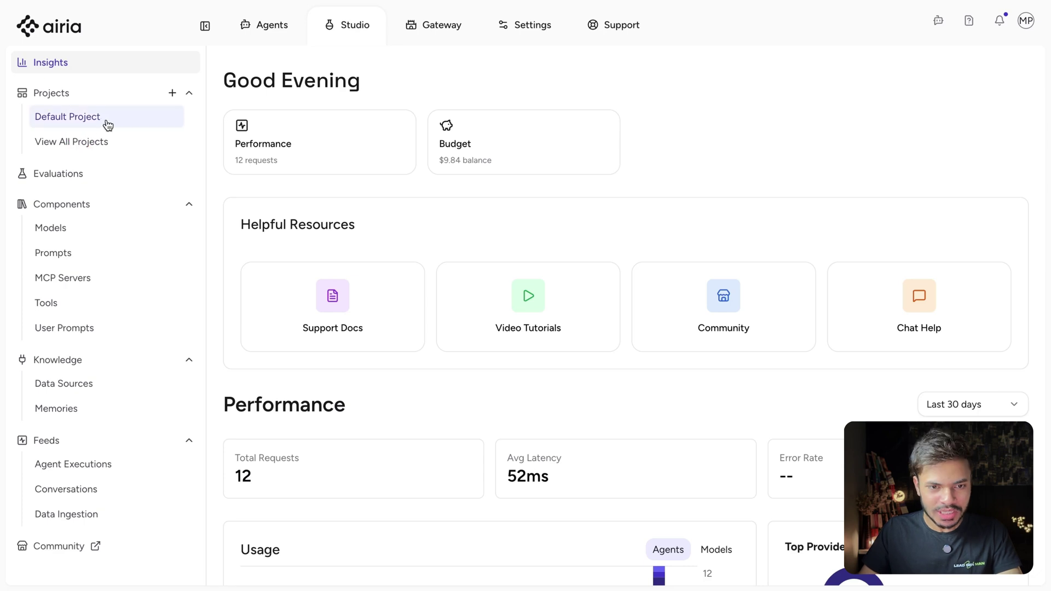
# - Open the Default Project from the sidebar to start a new agent
pyautogui.click(107, 122)
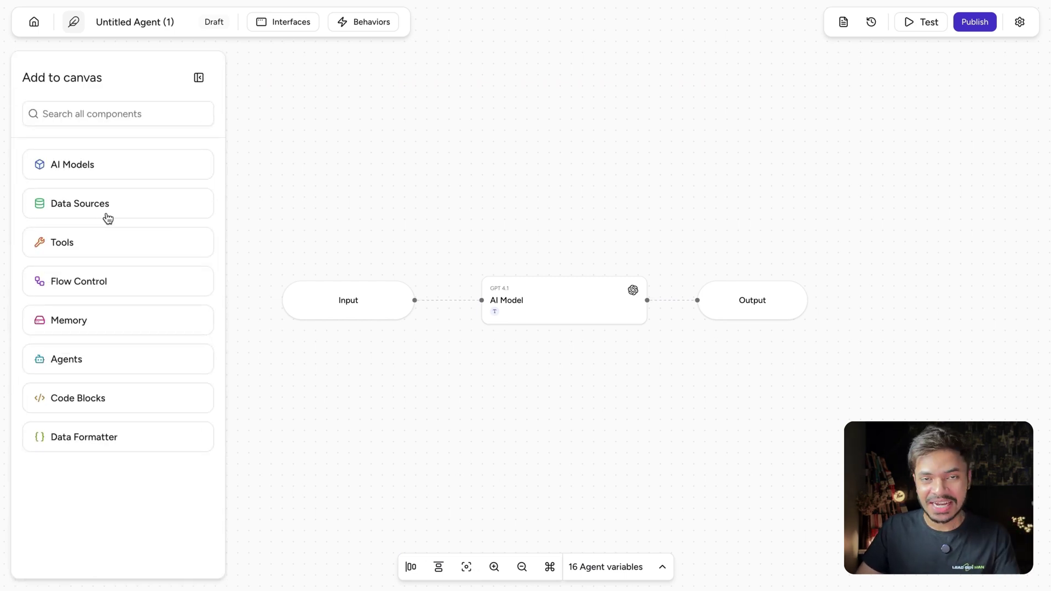
# - Collapse the Add to canvas component panel
pyautogui.click(199, 82)
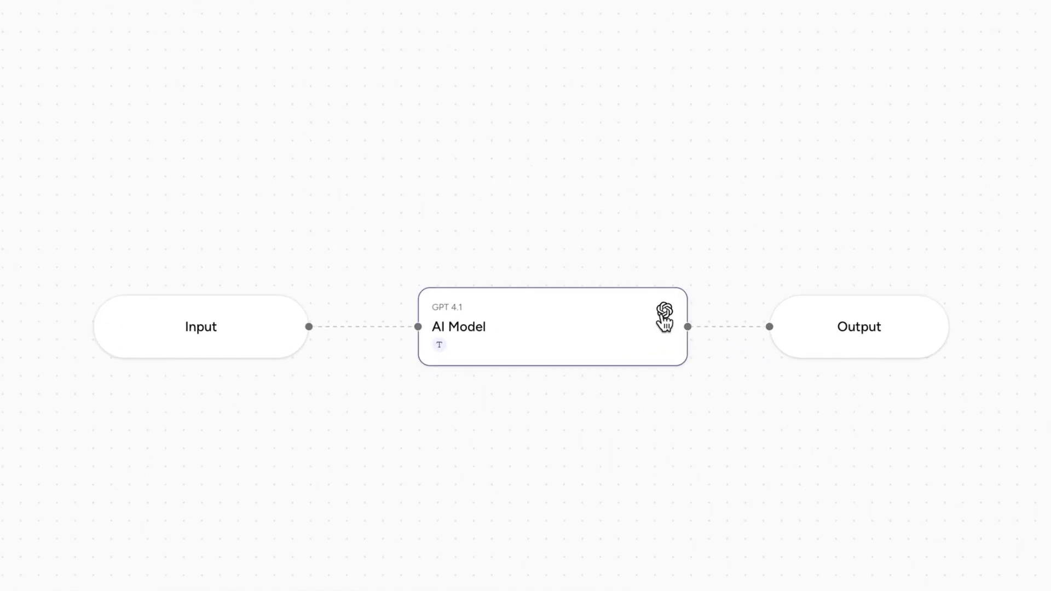
# - Review the AI Model node's model options and GPT 4.1 settings, keeping GPT 4.1
pyautogui.click(607, 334)
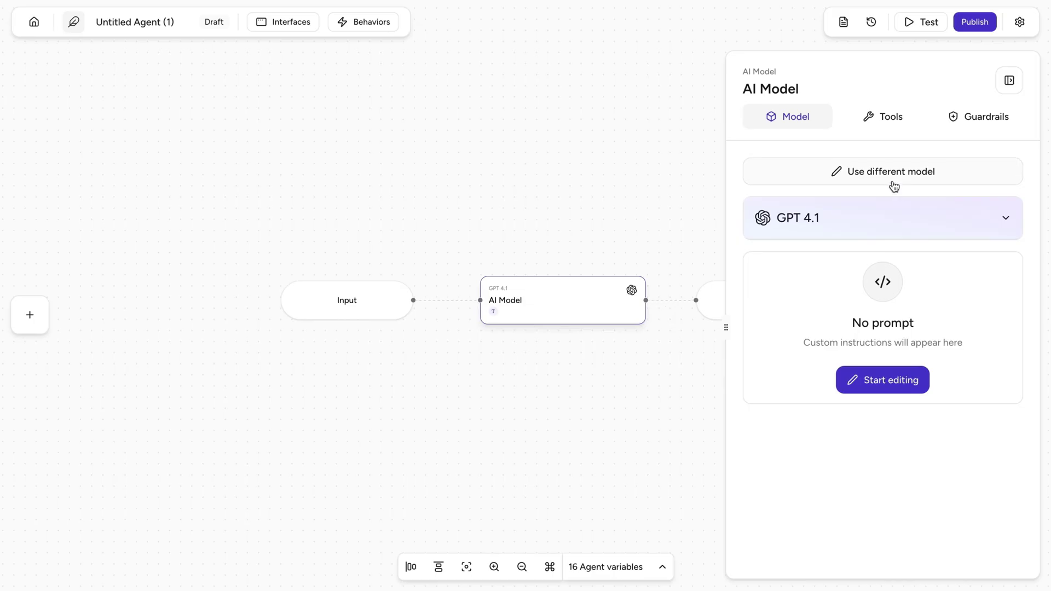
pyautogui.click(895, 185)
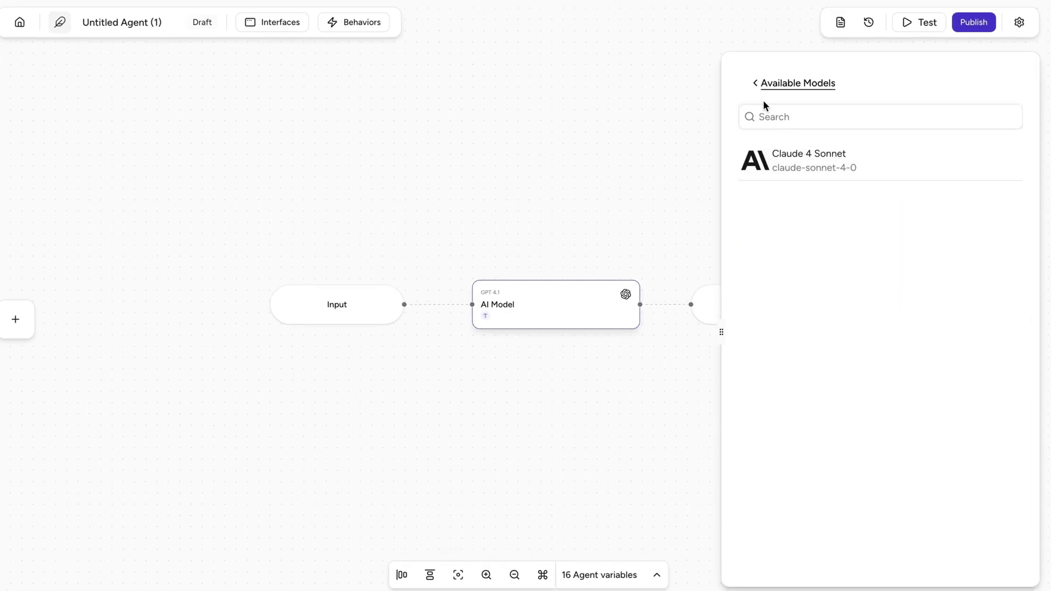
pyautogui.click(760, 82)
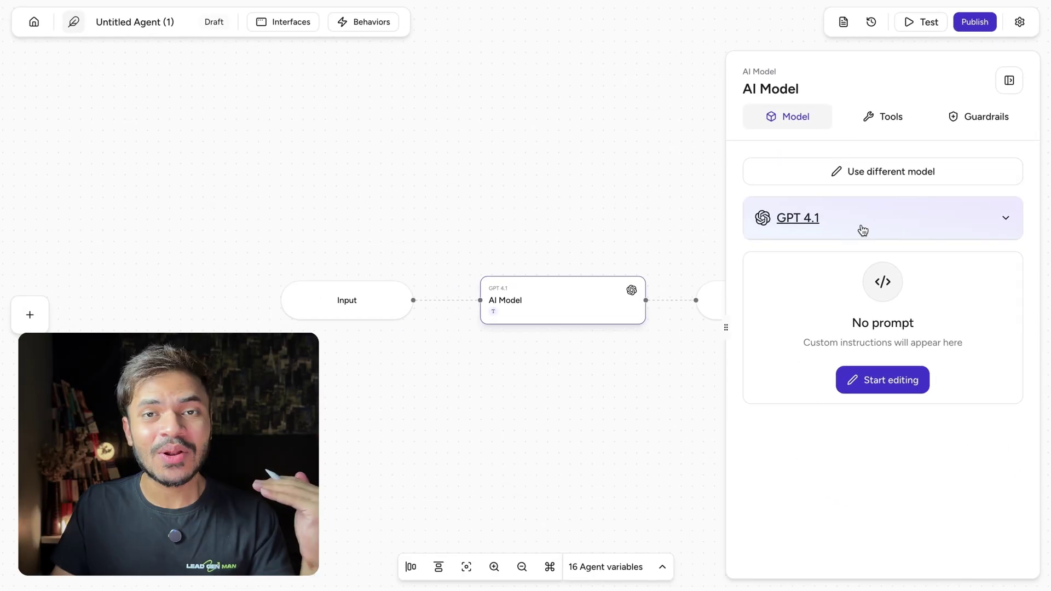
pyautogui.click(863, 230)
pyautogui.scroll(-1, 873, 321)
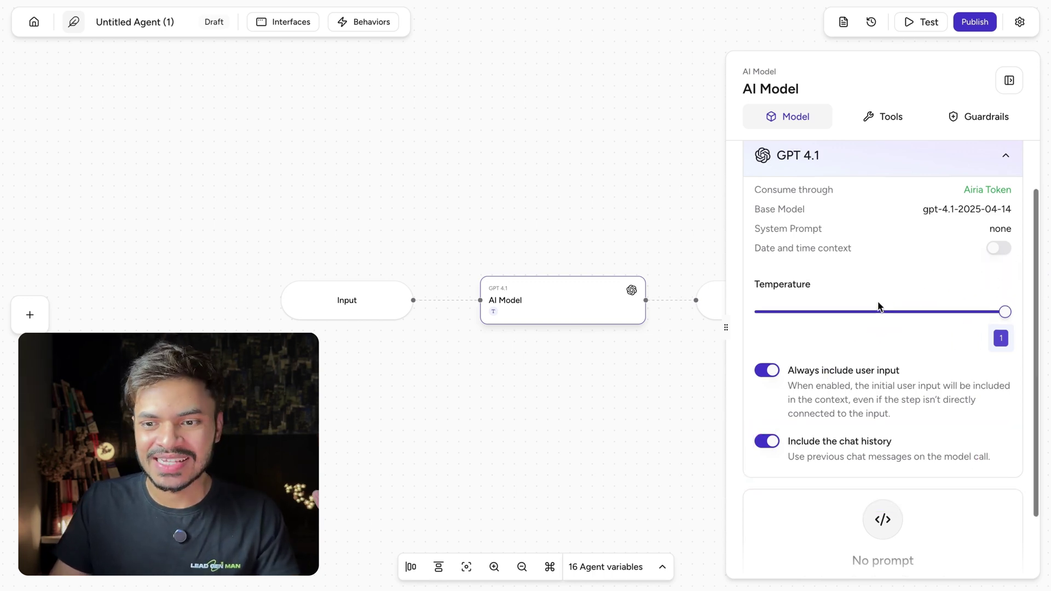
pyautogui.scroll(1, 878, 305)
pyautogui.click(873, 218)
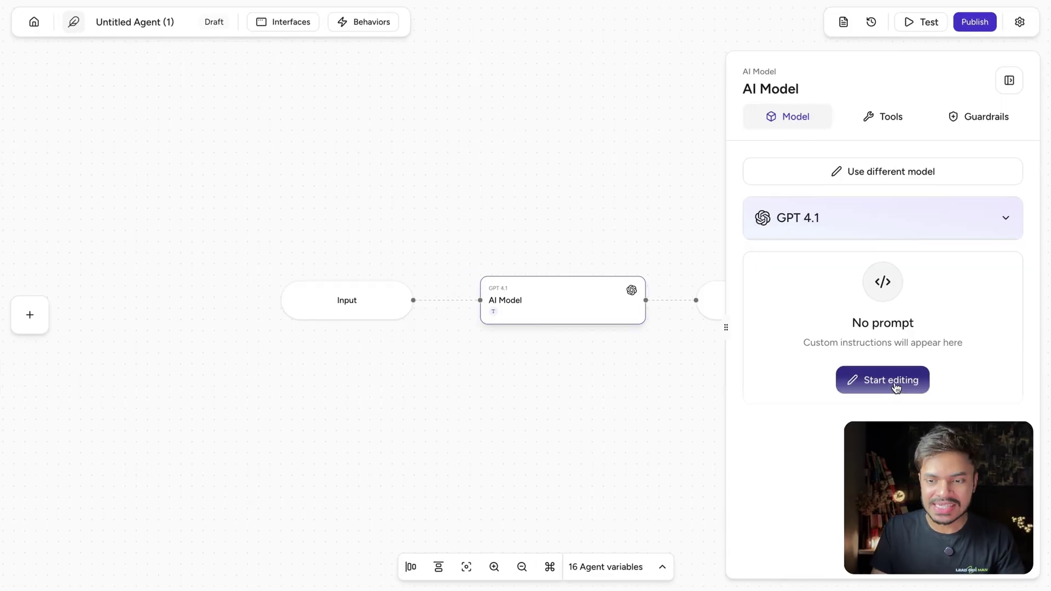
# - Add the Skills Benchmark Summariser segment to the GPT 4.1 model's prompt and save it
pyautogui.click(896, 387)
pyautogui.moveTo(788, 279); pyautogui.dragTo(87, 173)
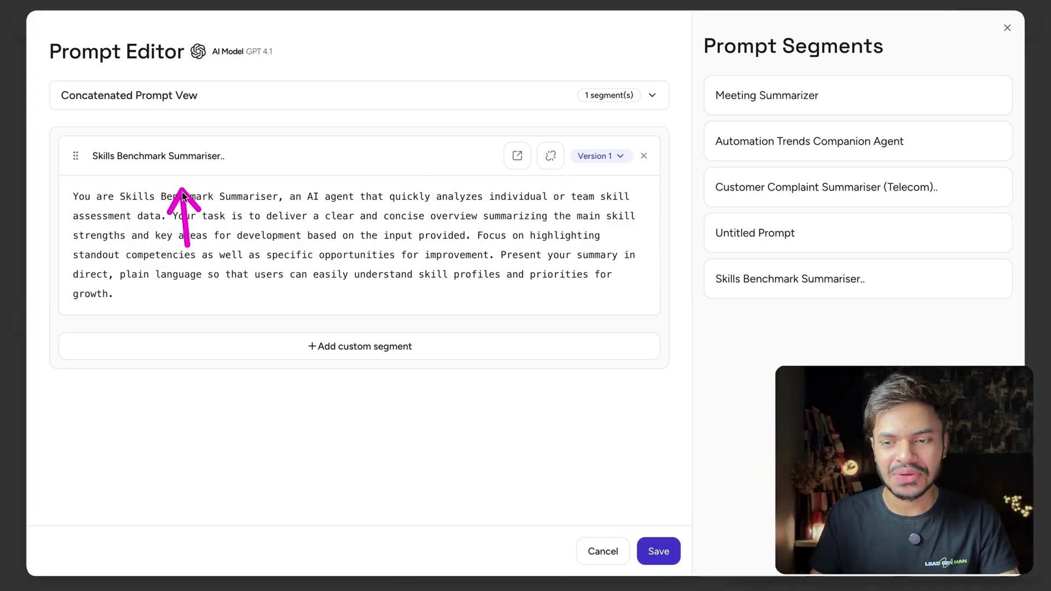
pyautogui.click(659, 552)
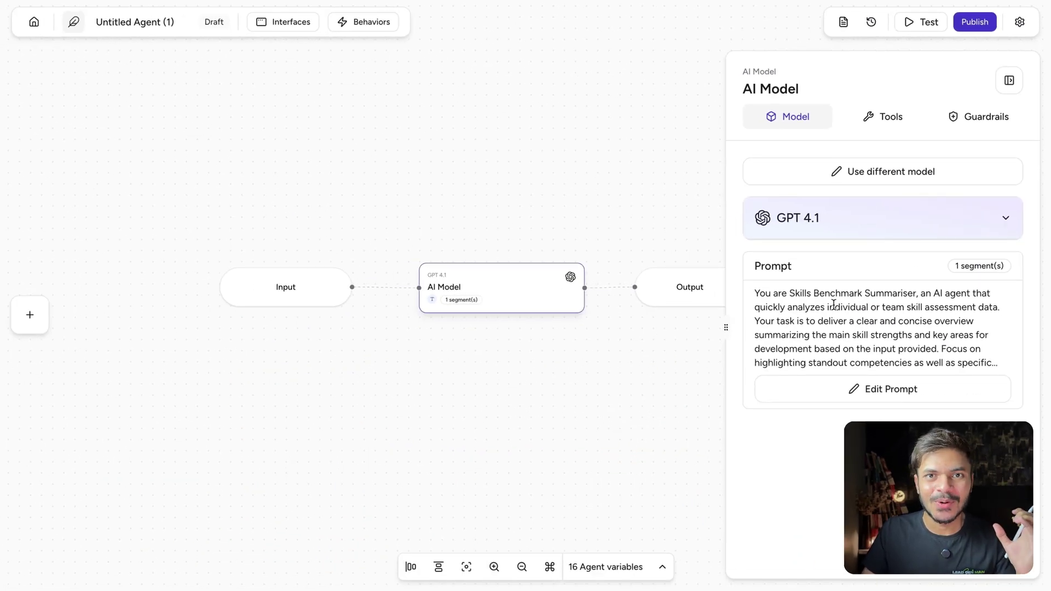
# - Place a Human Approval node from the flow control components onto the canvas
pyautogui.click(1014, 80)
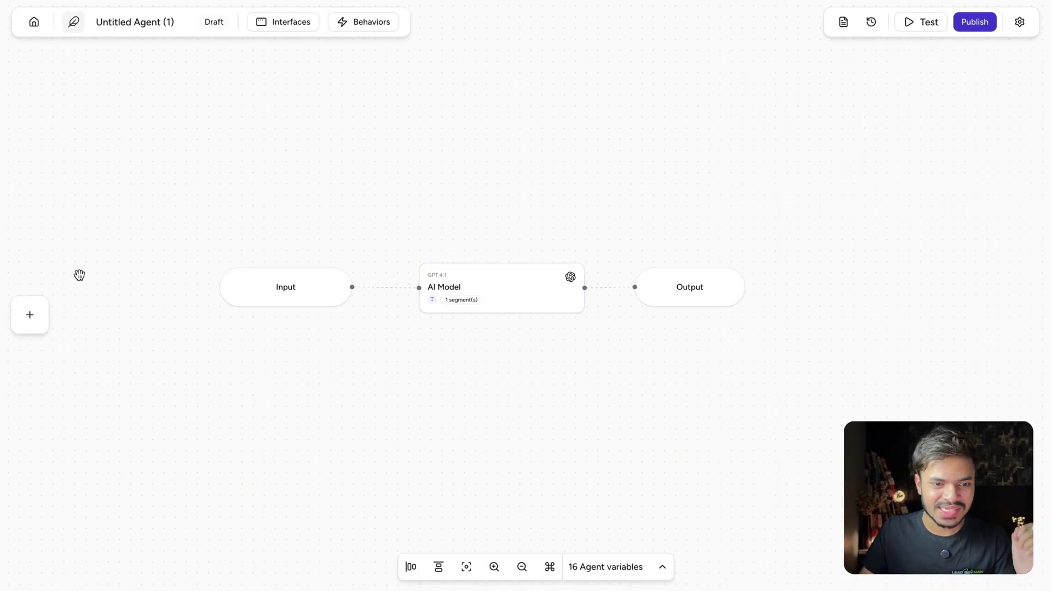
pyautogui.click(31, 317)
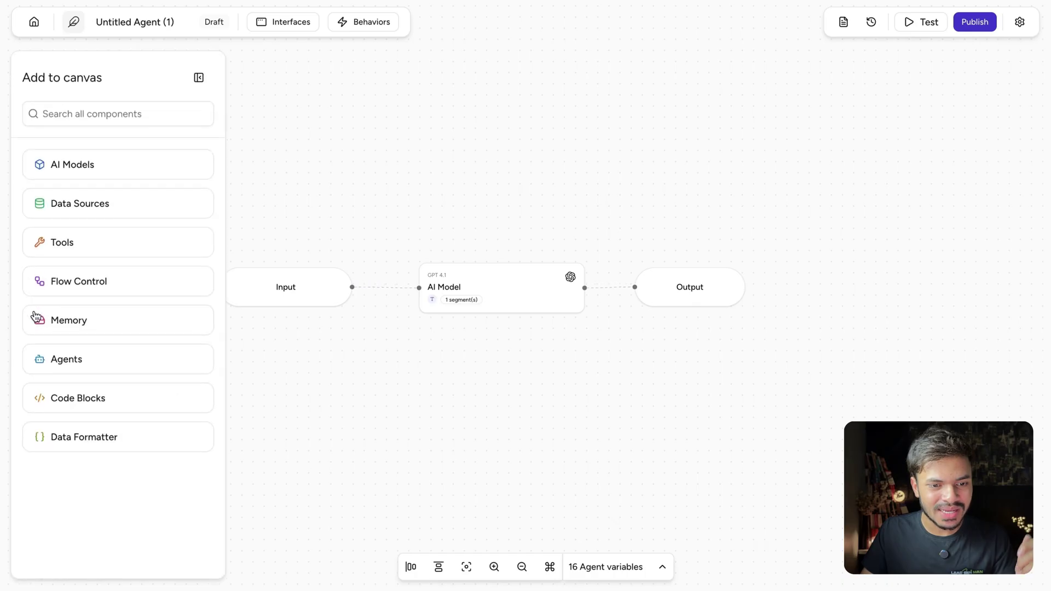
pyautogui.click(165, 285)
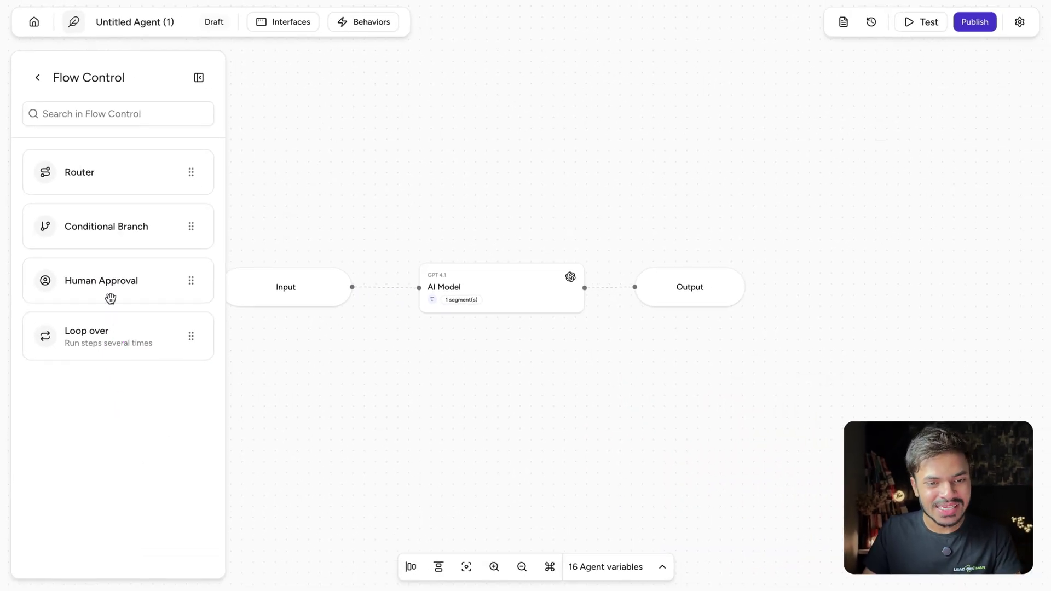
pyautogui.moveTo(352, 335); pyautogui.dragTo(718, 204)
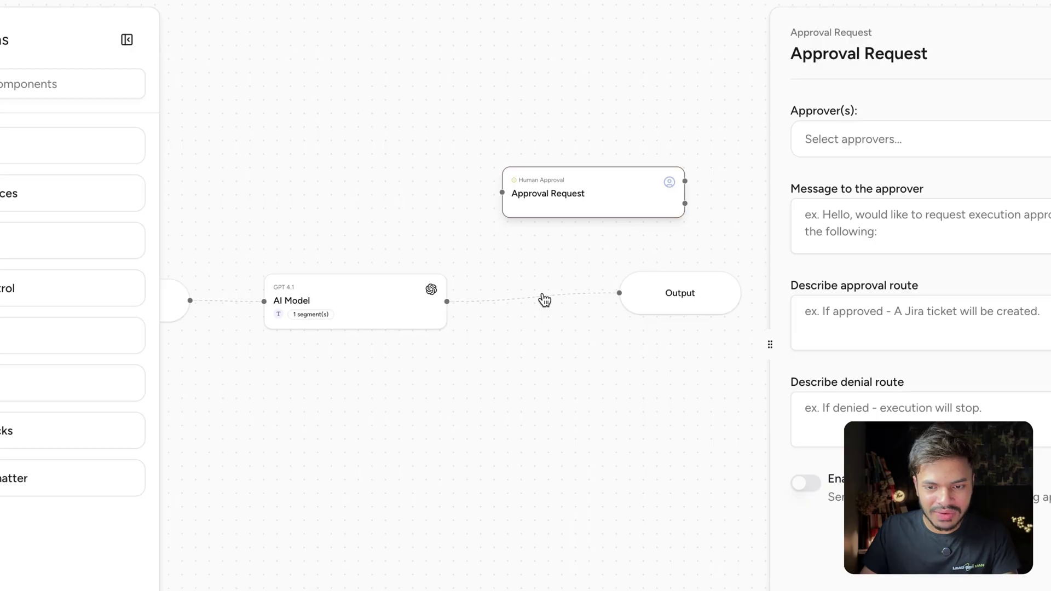
# - Replace the AI Model-to-Output link with a connection from the AI Model to Approval Request
pyautogui.click(543, 300)
pyautogui.press('BackSpace')
pyautogui.moveTo(653, 301); pyautogui.dragTo(782, 308)
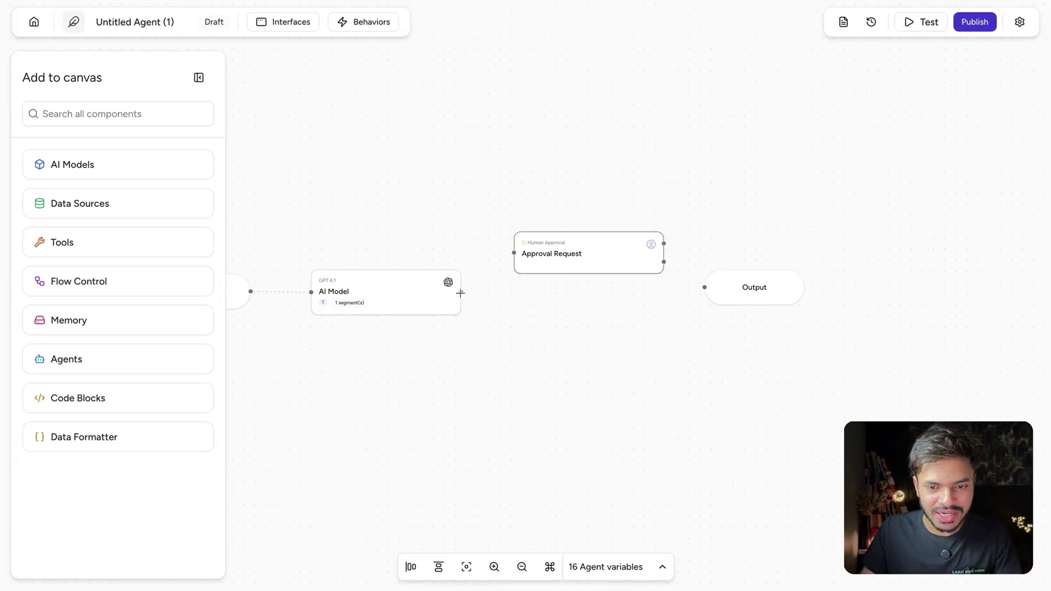
pyautogui.moveTo(461, 293); pyautogui.dragTo(502, 255)
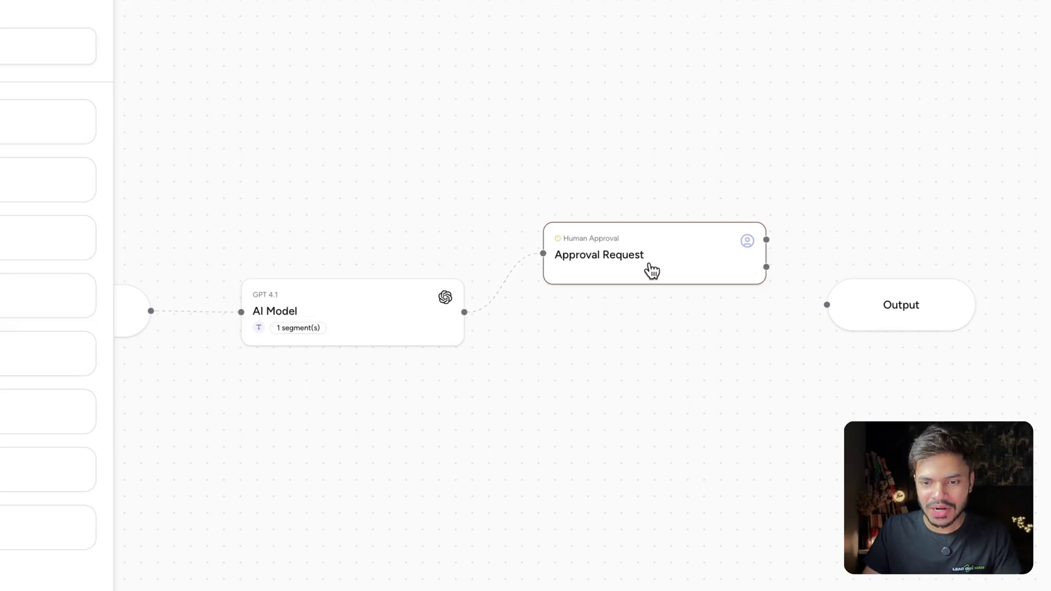
# - Choose the approver and set the message 'New candidate resume, please check this approval request!'
pyautogui.click(652, 271)
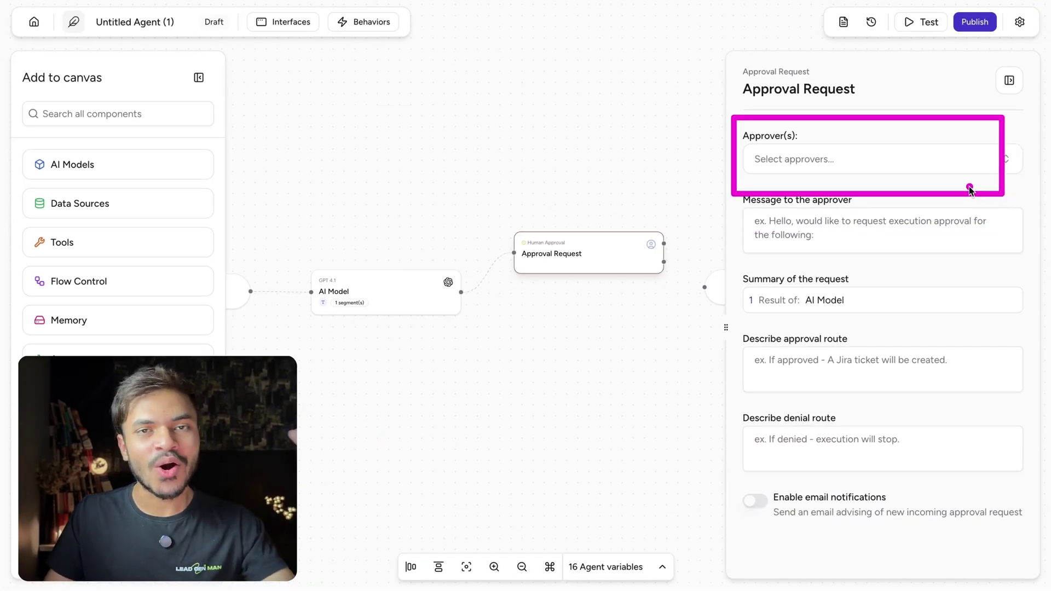
pyautogui.click(884, 159)
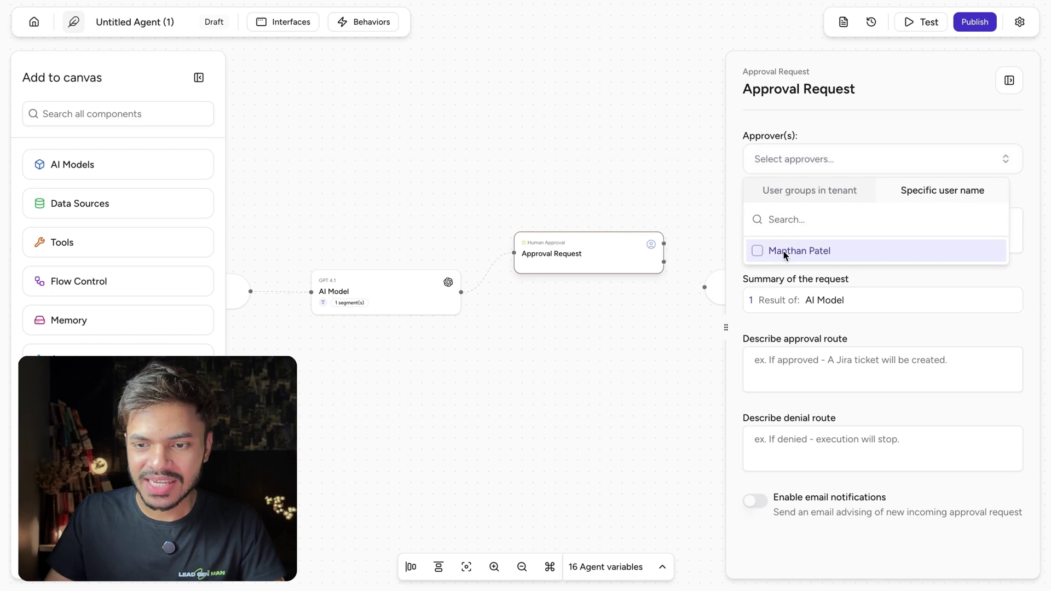
pyautogui.click(868, 133)
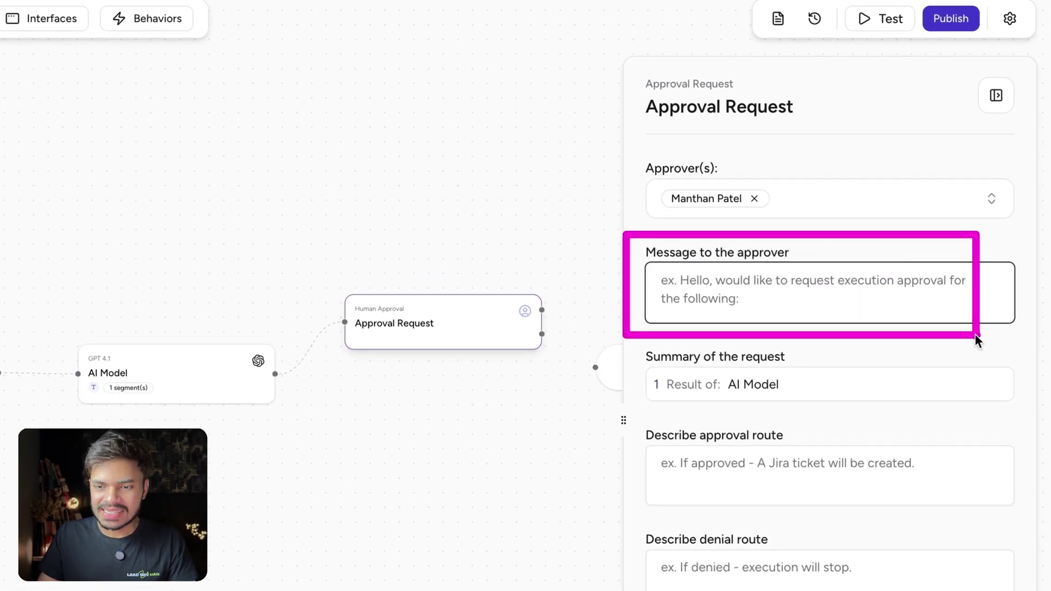
pyautogui.click(856, 234)
pyautogui.write('New candidate resume, please check this approval request!')
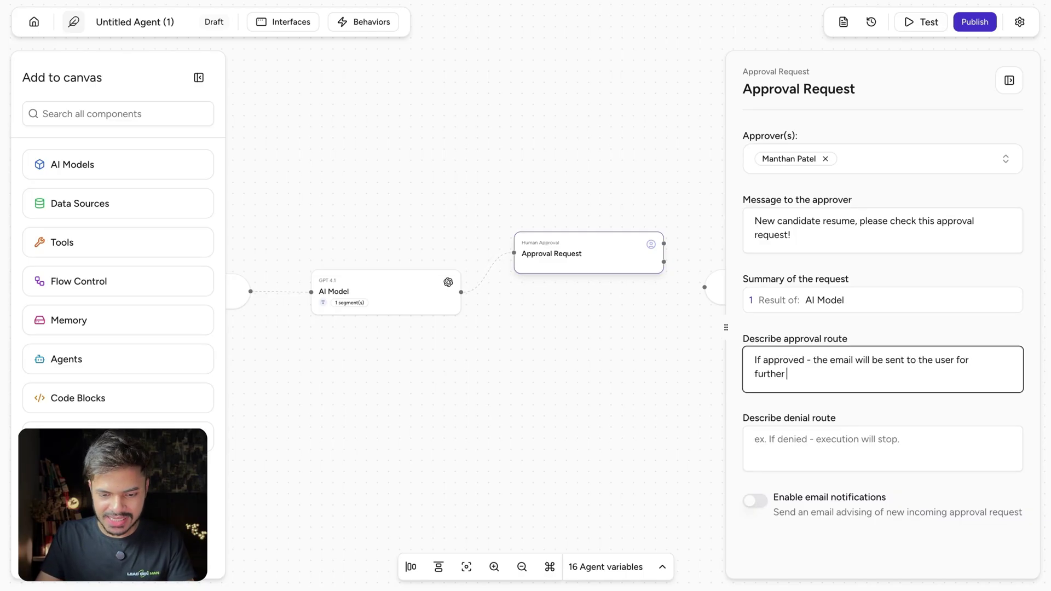
# - Set approval route 'interview process', denial route 'if denied - the execution will be stop', and enable email notifications
pyautogui.write('interview process')
pyautogui.click(813, 462)
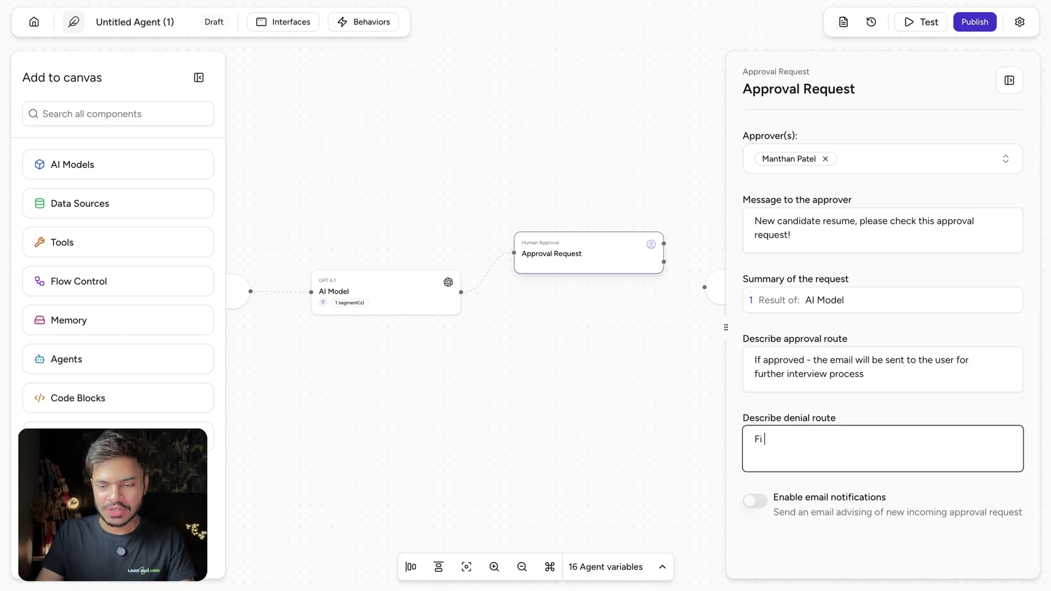
pyautogui.write('if denied - the execution will be stop')
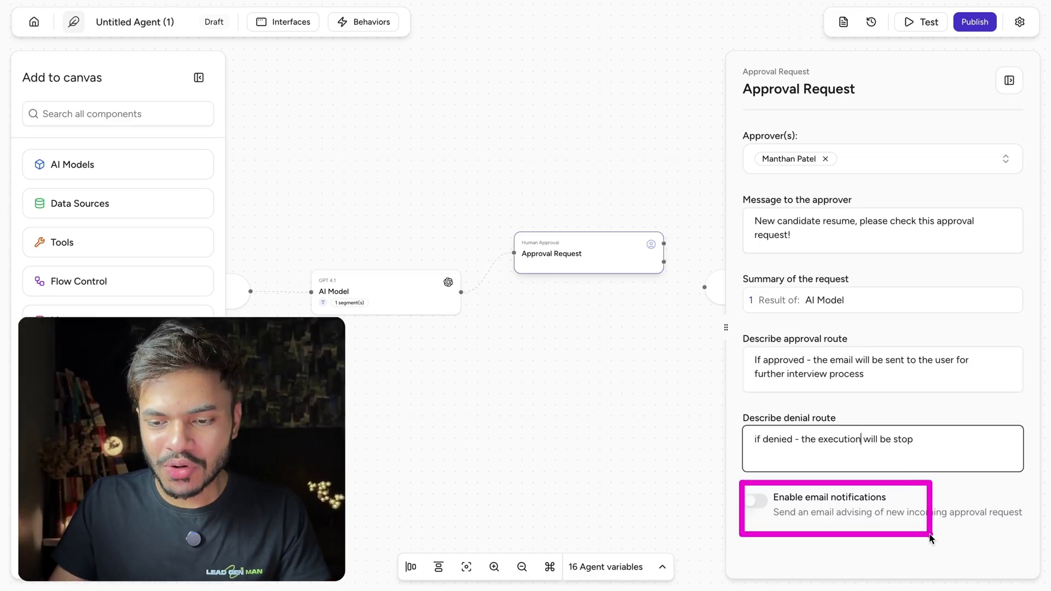
pyautogui.click(759, 507)
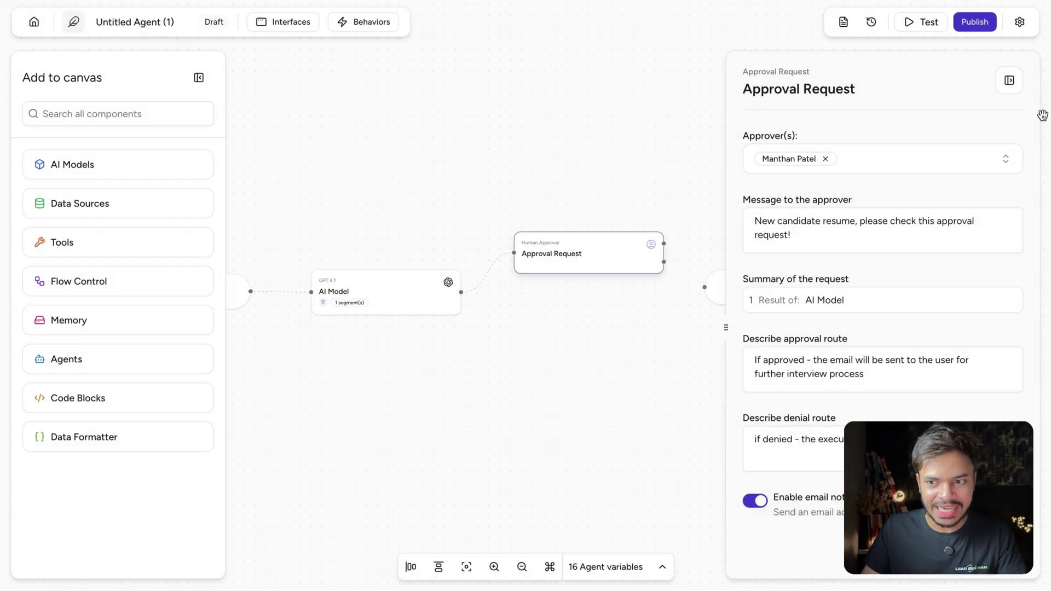
# - Add a Claude 4 Sonnet AI Model node and paste the candidate congratulations email prompt as a custom segment
pyautogui.click(1017, 89)
pyautogui.click(66, 166)
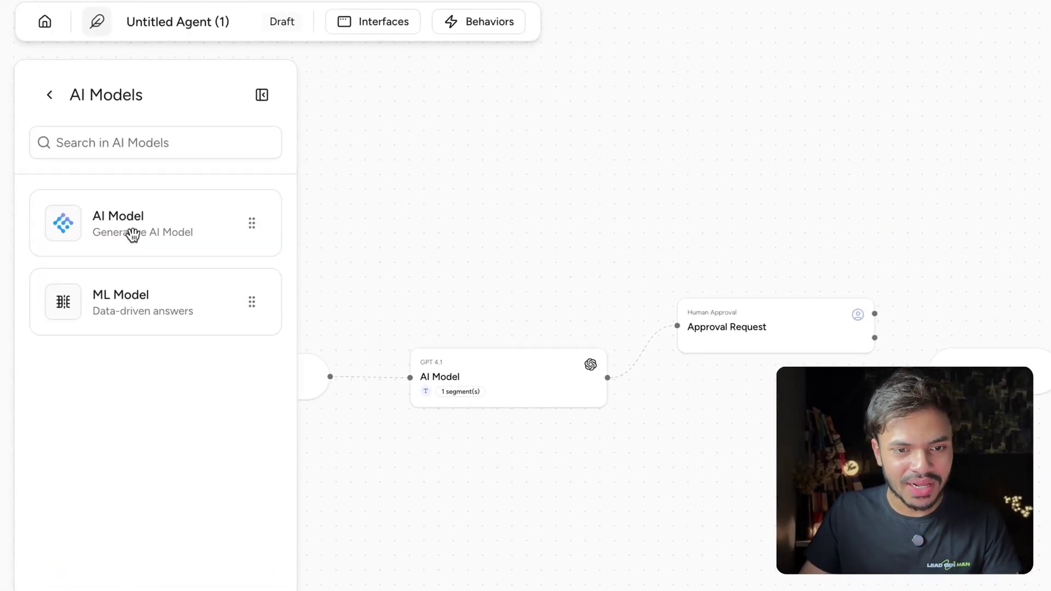
pyautogui.moveTo(127, 240); pyautogui.dragTo(529, 296)
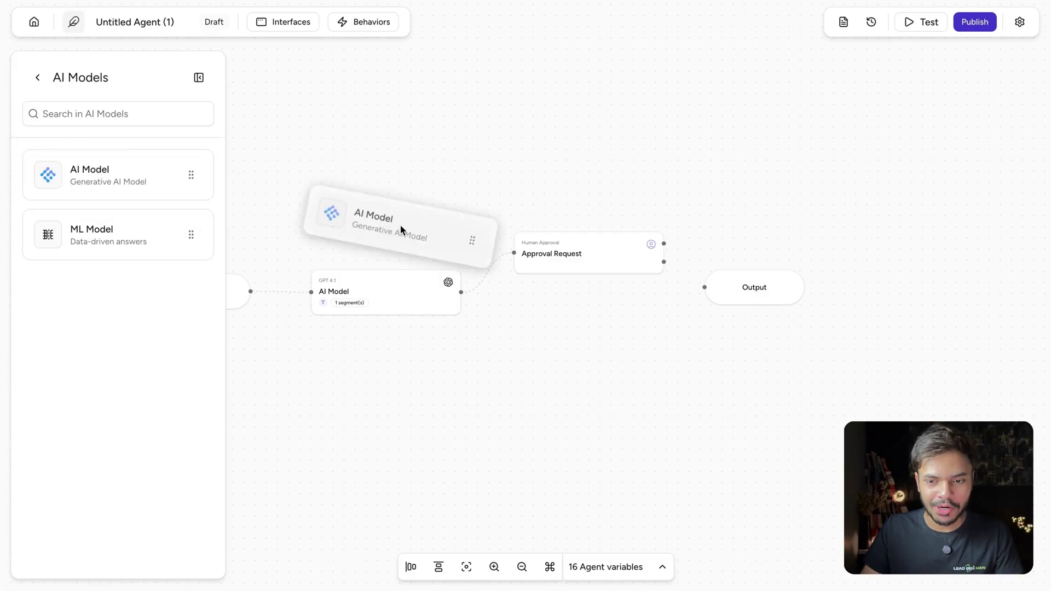
pyautogui.moveTo(402, 230); pyautogui.dragTo(800, 198)
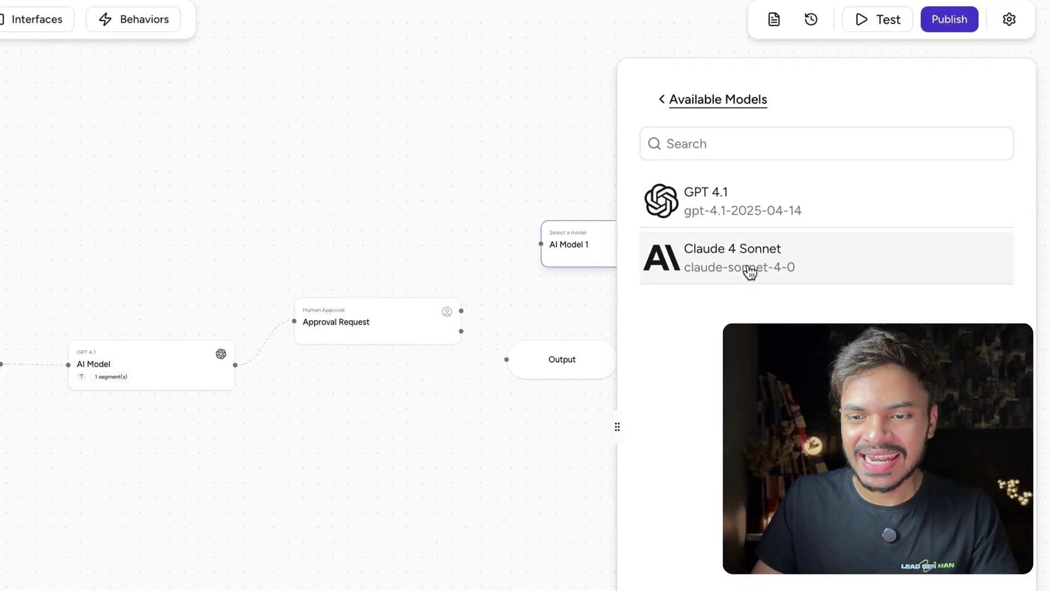
pyautogui.click(758, 266)
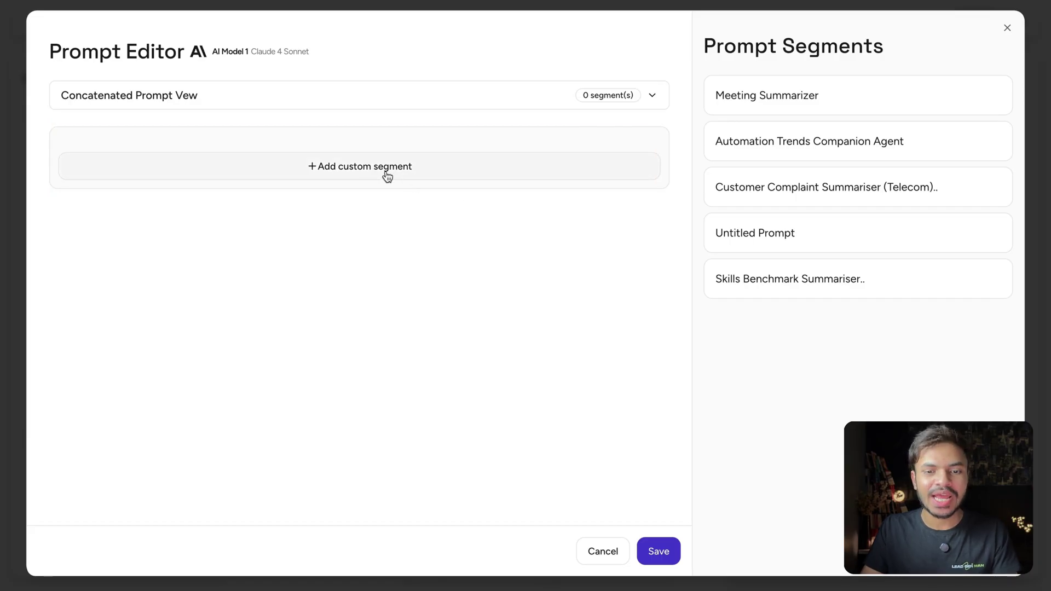
pyautogui.click(386, 174)
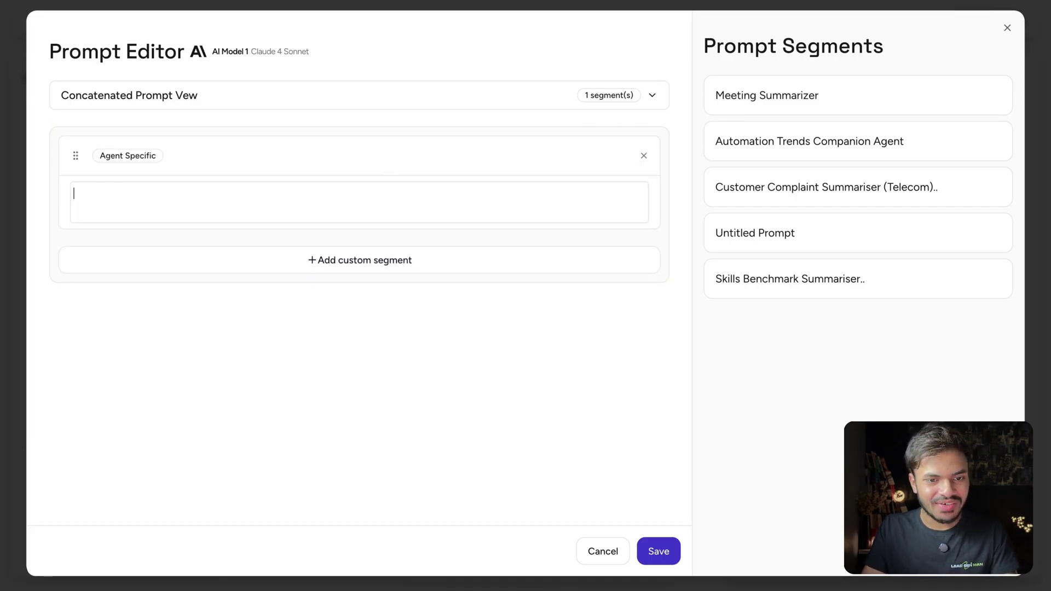
pyautogui.write('Your job is to send email to candidate congratulating them that they are selected for further interview process. To send email, use MCP Server.')
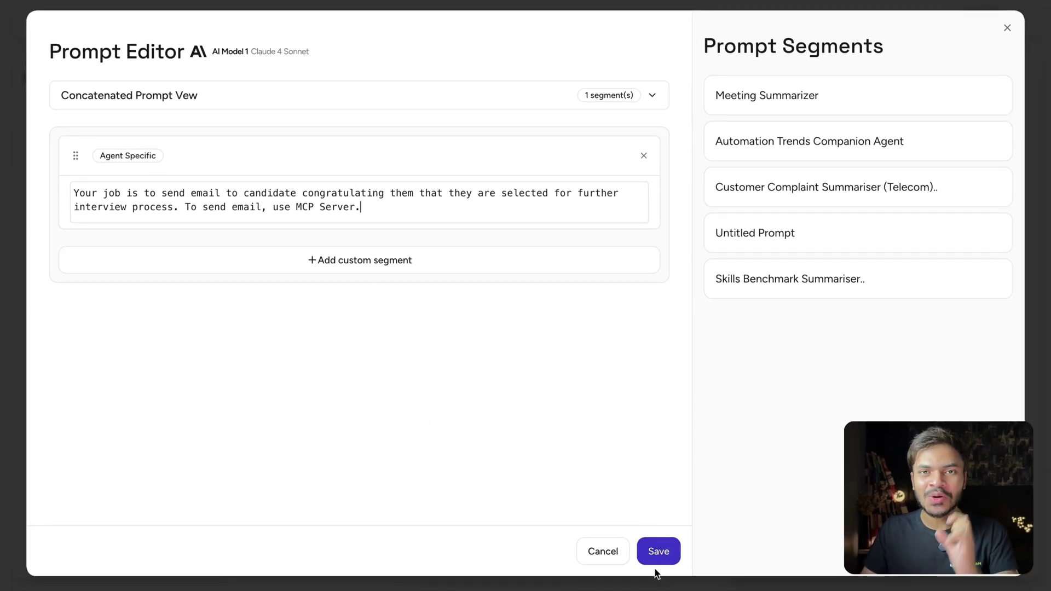
# - Save AI Model 1's prompt and begin adding a tool from its Tools tab
pyautogui.click(659, 553)
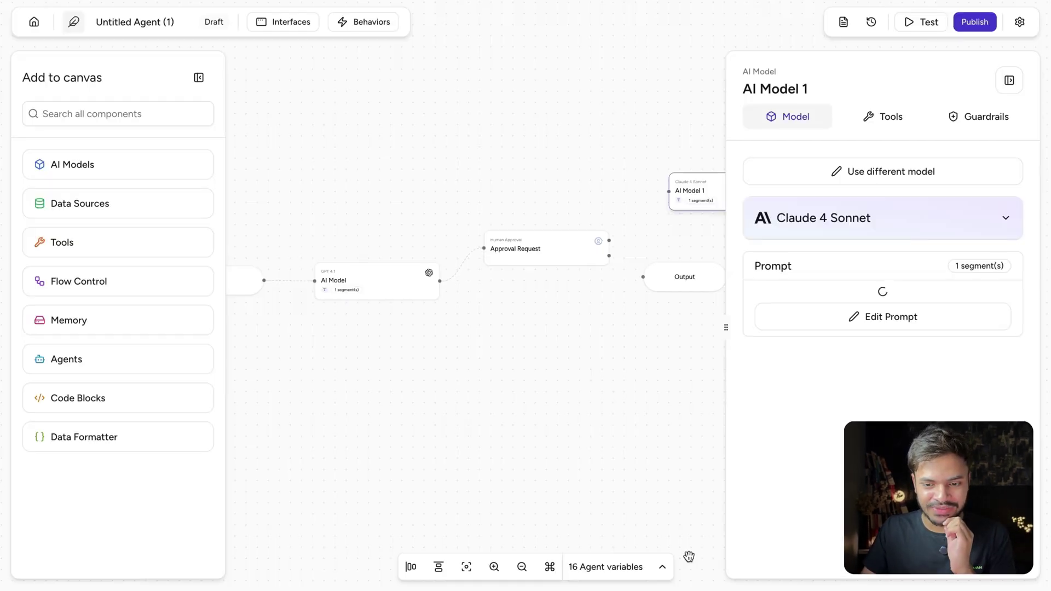
pyautogui.click(884, 115)
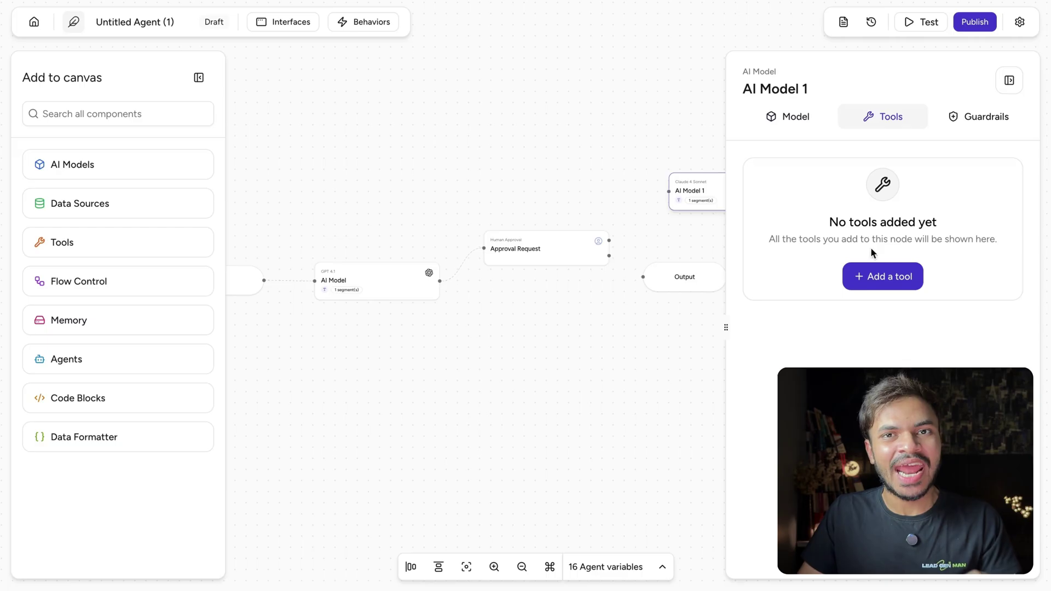
pyautogui.click(885, 280)
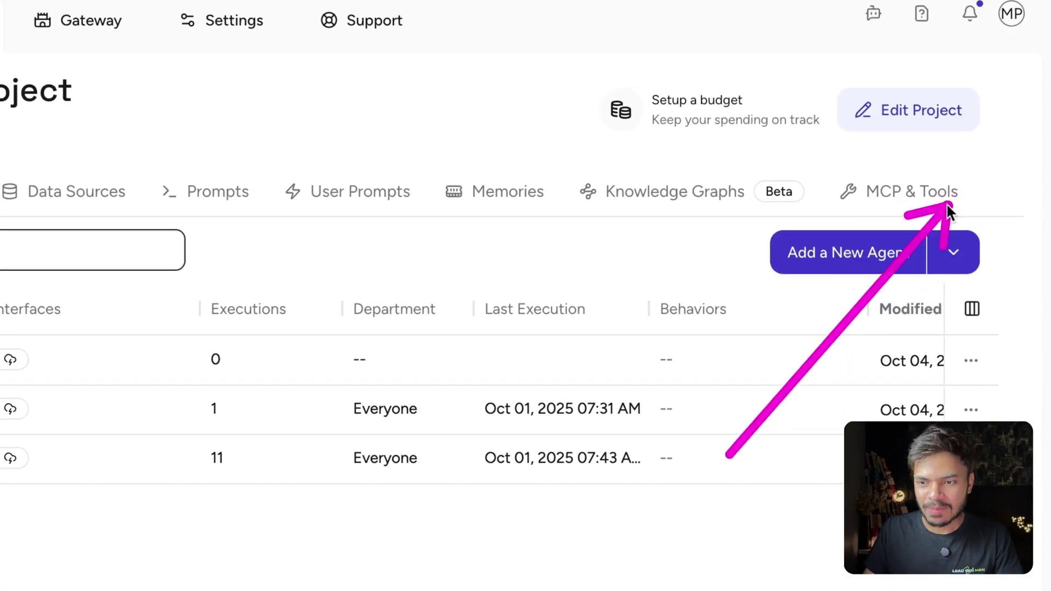
# - Open Default Project's MCP & Tools list and start a new tool
pyautogui.click(904, 204)
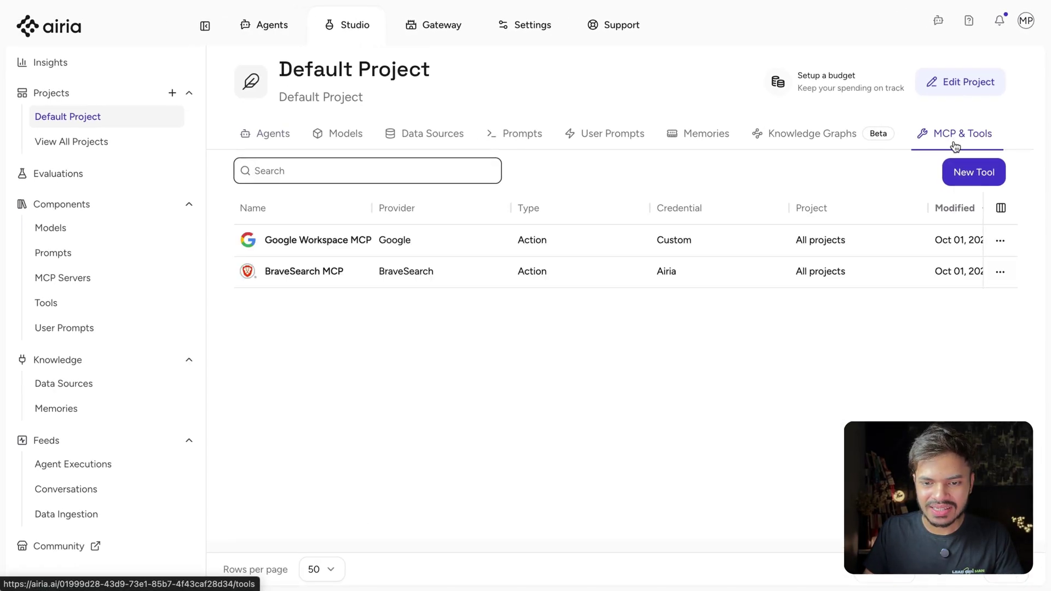
pyautogui.click(974, 173)
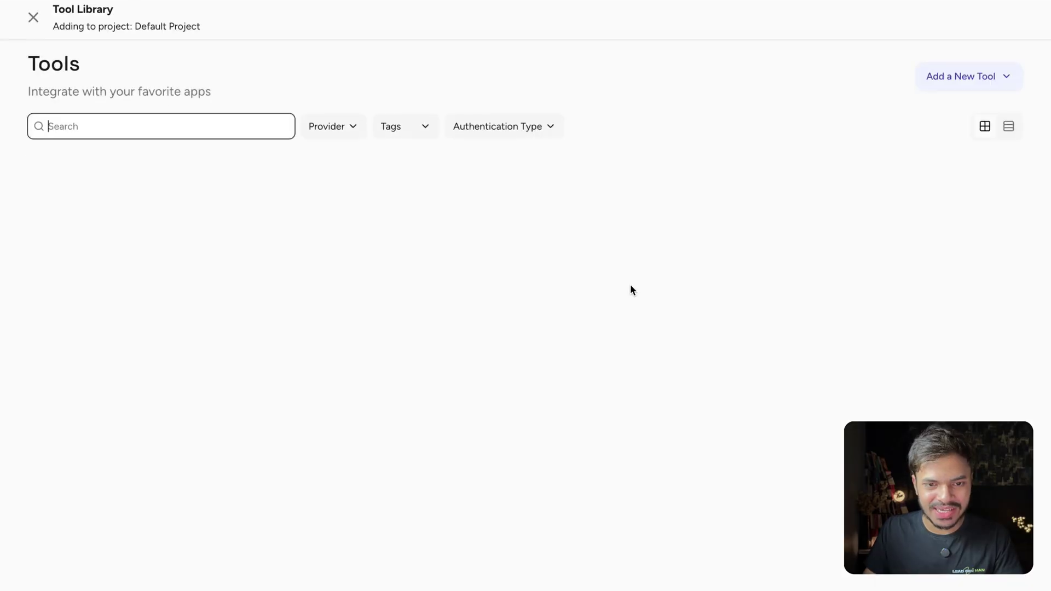
pyautogui.scroll(-15, 490, 325)
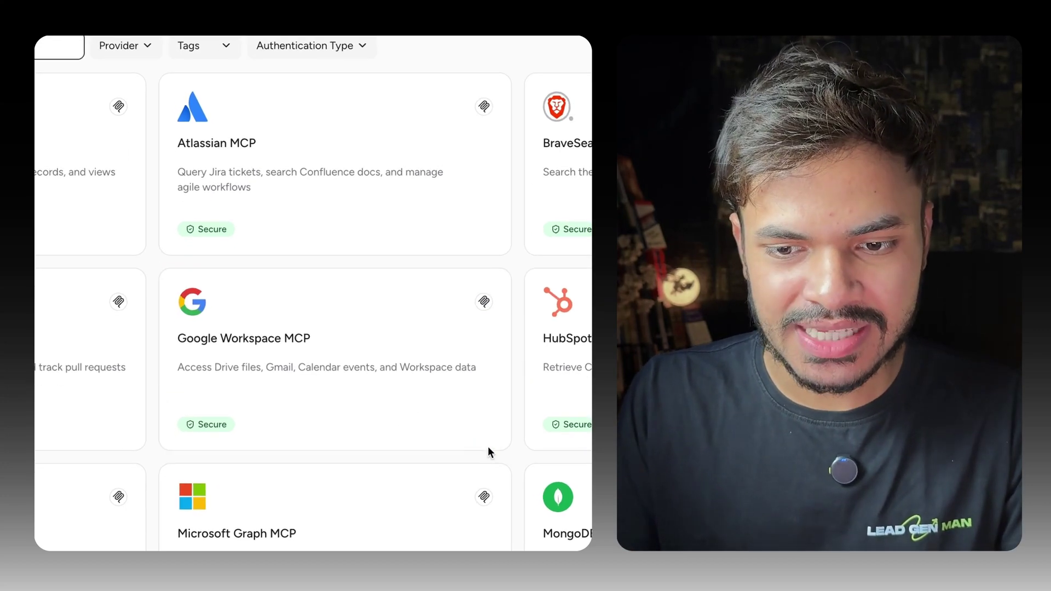
# - Inspect the Google Workspace MCP connection settings, then return to the agent canvas
pyautogui.click(329, 391)
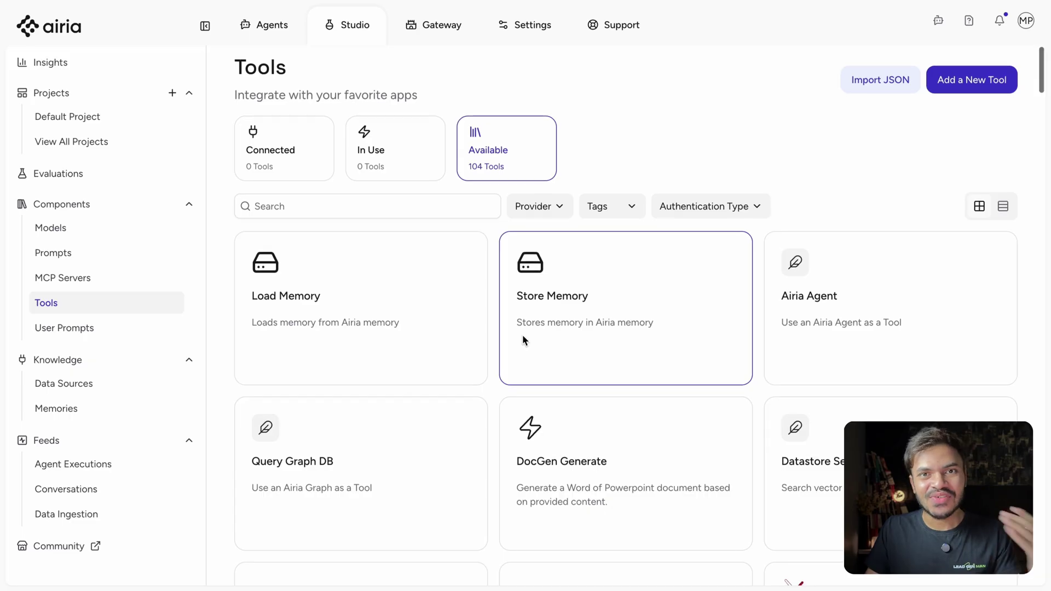
pyautogui.scroll(-10, 522, 336)
pyautogui.scroll(-15, 523, 339)
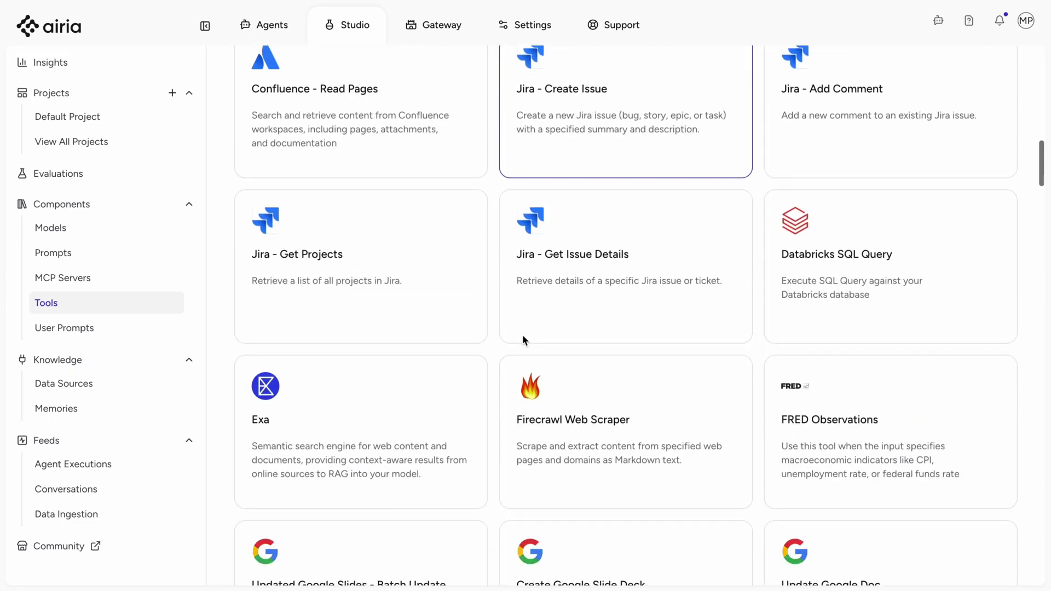
pyautogui.scroll(-14, 522, 339)
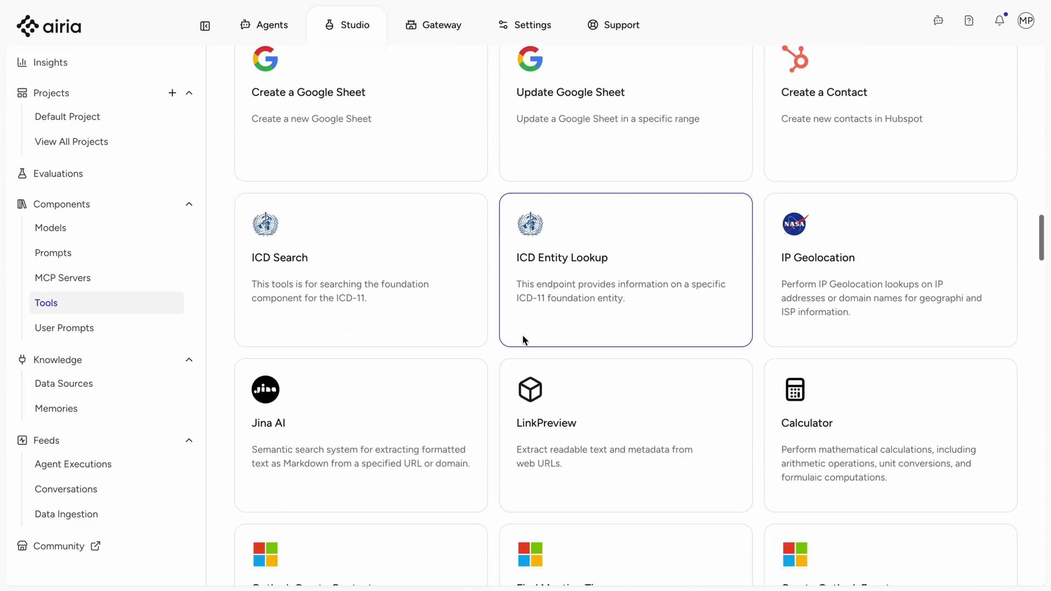
pyautogui.scroll(-20, 797, 393)
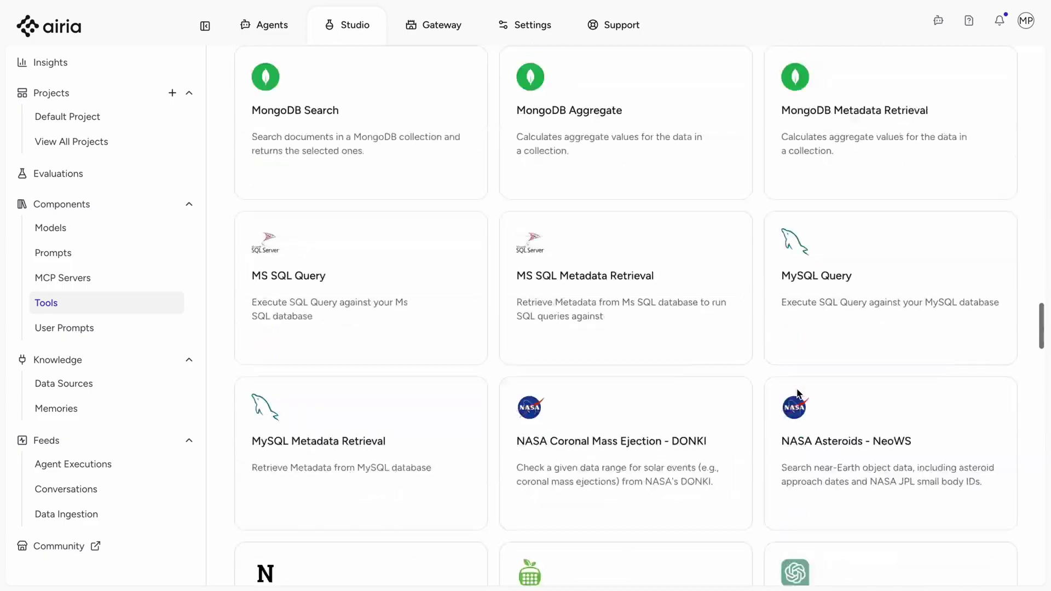
pyautogui.scroll(-14, 796, 389)
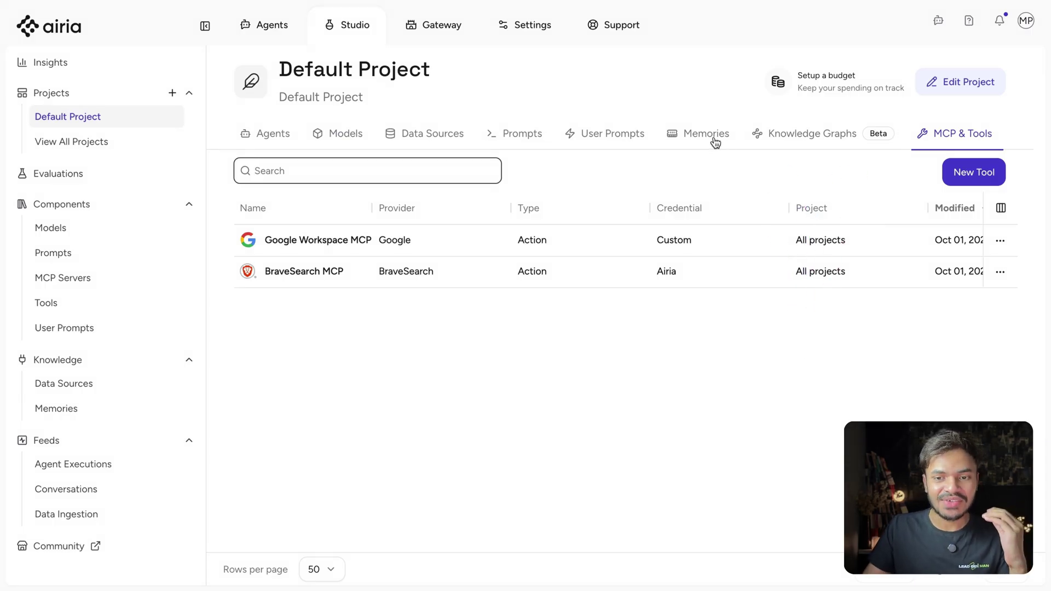
pyautogui.moveTo(505, 117); pyautogui.dragTo(603, 154)
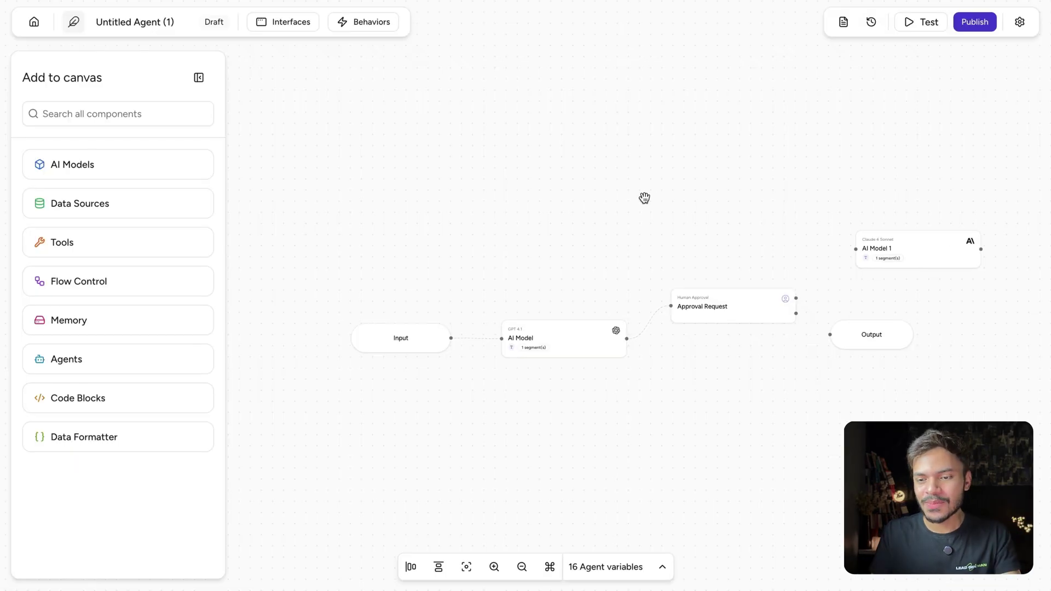
# - Attach the Google Workspace MCP tool to the Claude 4 Sonnet AI Model 1 node
pyautogui.click(906, 251)
pyautogui.click(871, 121)
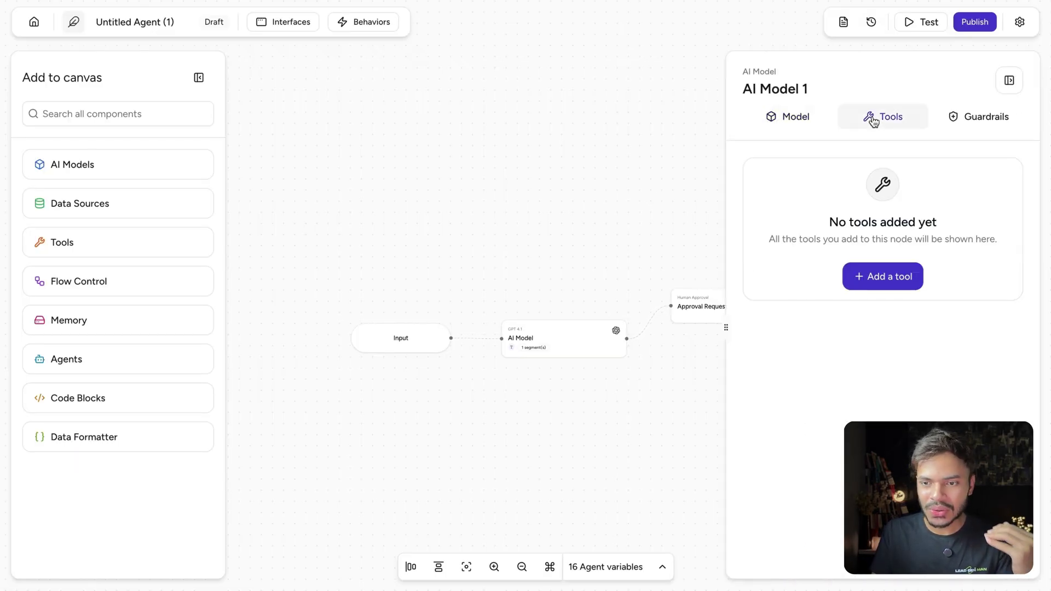
pyautogui.click(893, 279)
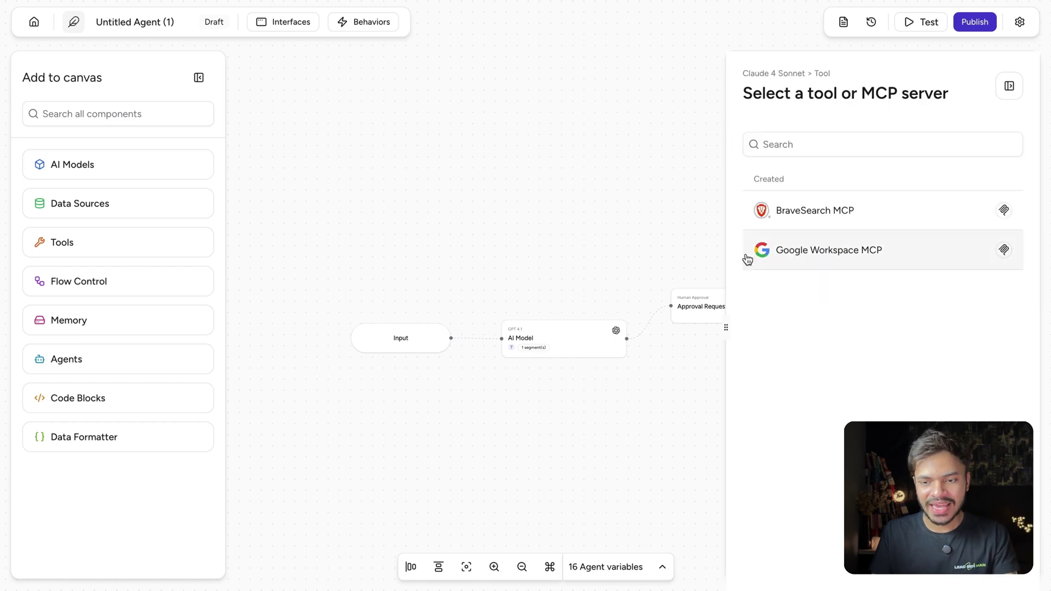
pyautogui.click(911, 259)
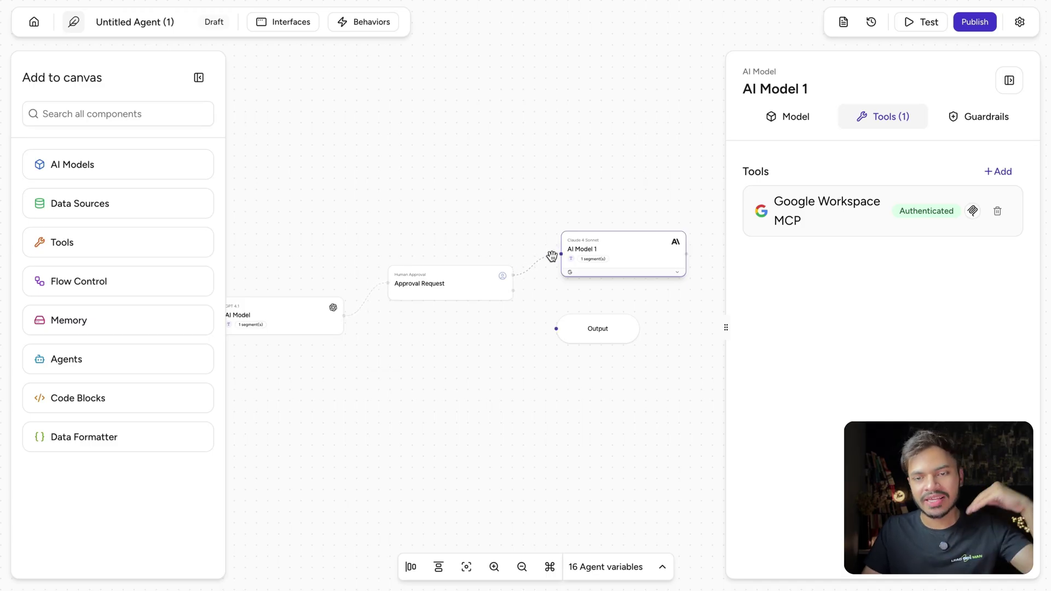
# - Wire the Approval Request's Approved branch into AI Model 1, leaving Denied to Output
pyautogui.moveTo(557, 256); pyautogui.dragTo(559, 263)
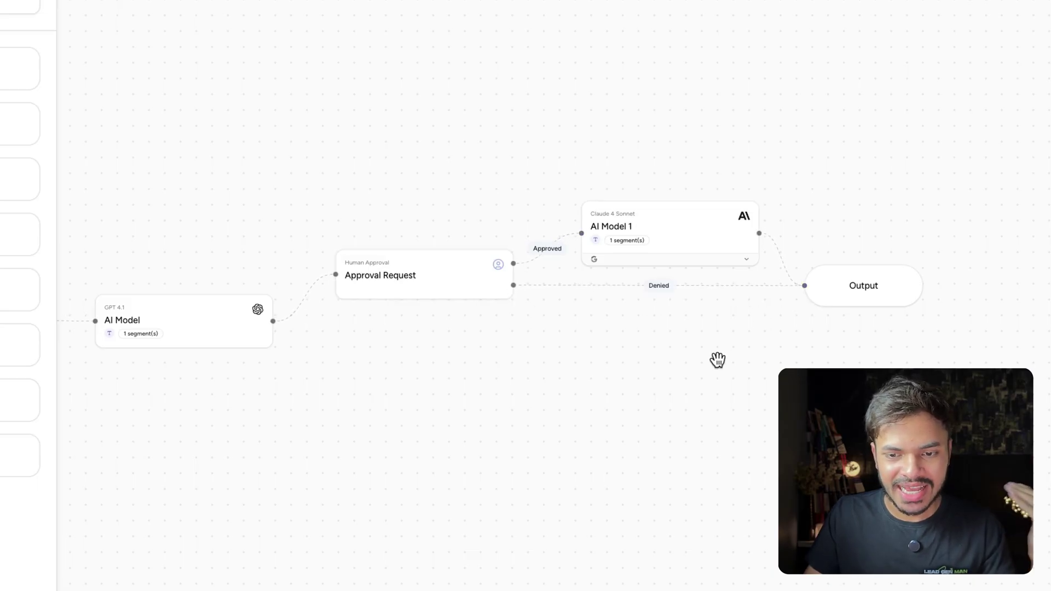
pyautogui.moveTo(223, 234); pyautogui.dragTo(986, 414)
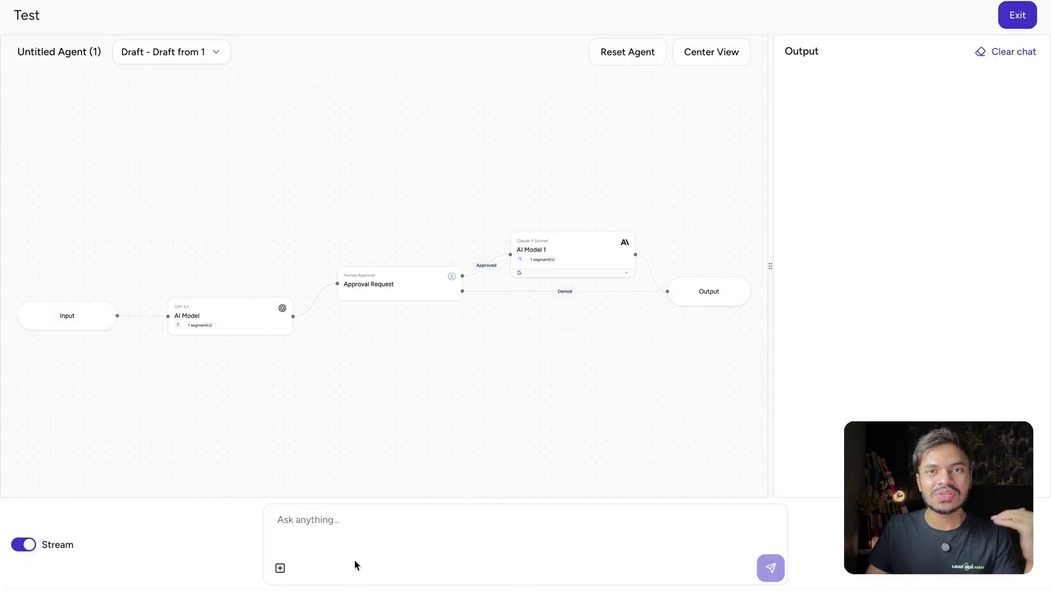
# - Start a test run with a resume PDF attached and the candidate's email address
pyautogui.click(280, 569)
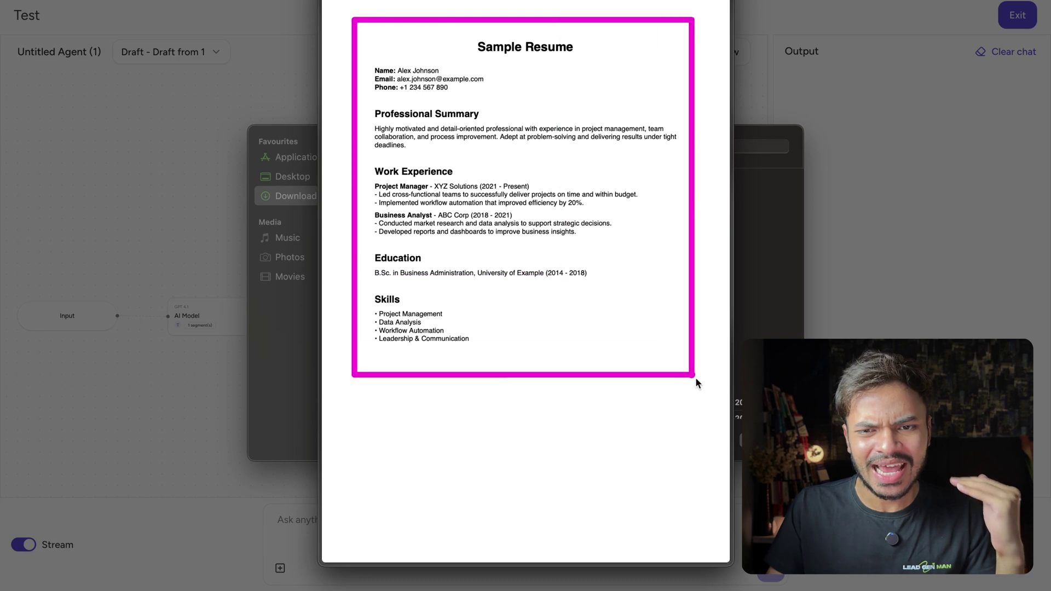
pyautogui.moveTo(697, 382)
pyautogui.mouseDown()
pyautogui.moveTo(763, 458)
pyautogui.moveTo(707, 469)
pyautogui.mouseUp()
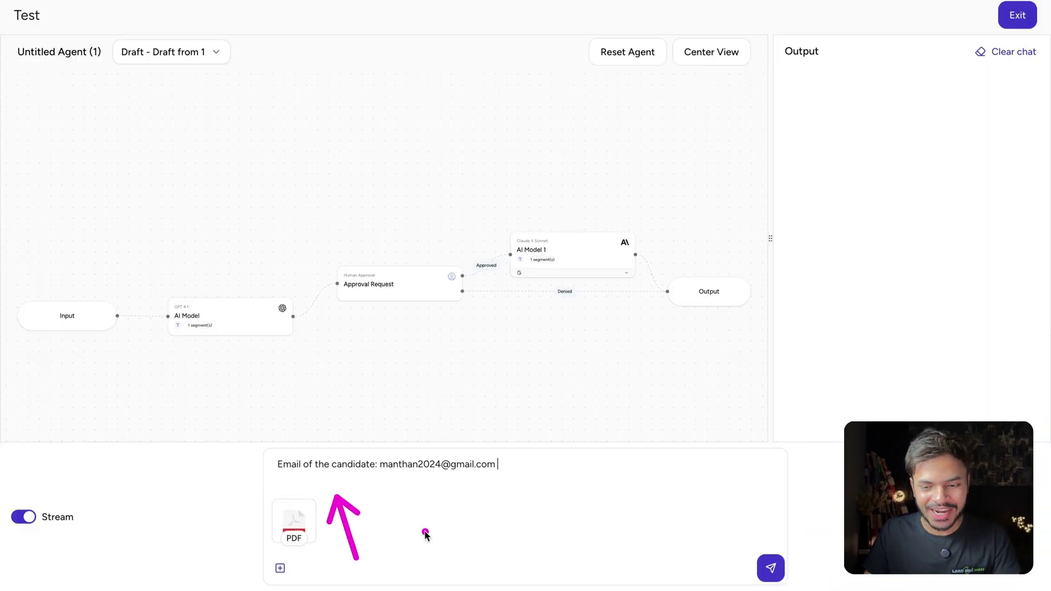
pyautogui.click(770, 568)
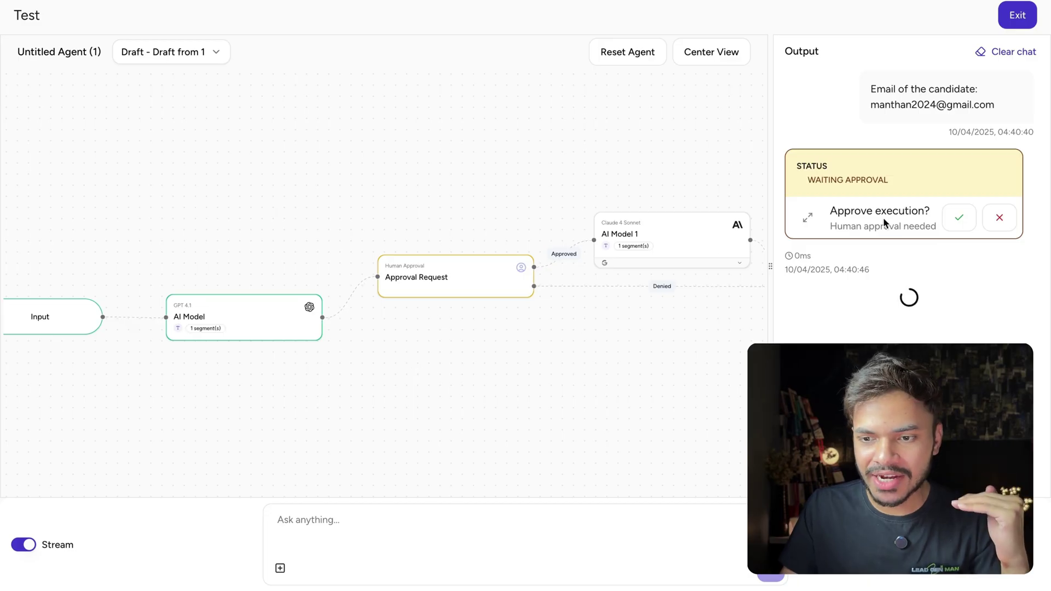
# - Review the pending request's full details and approve the candidate's screening
pyautogui.moveTo(368, 247); pyautogui.dragTo(514, 328)
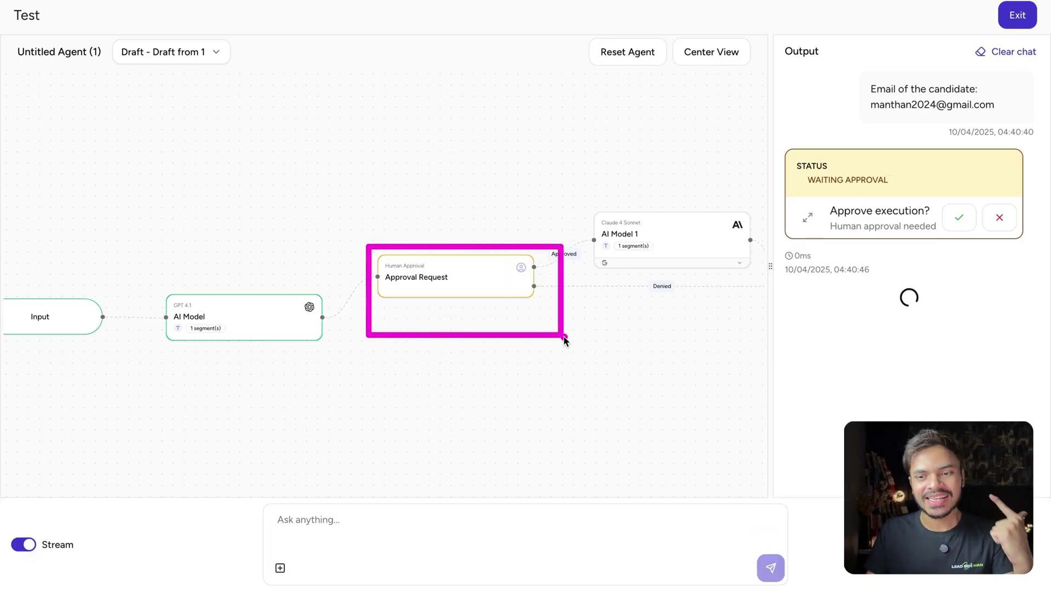
pyautogui.click(808, 218)
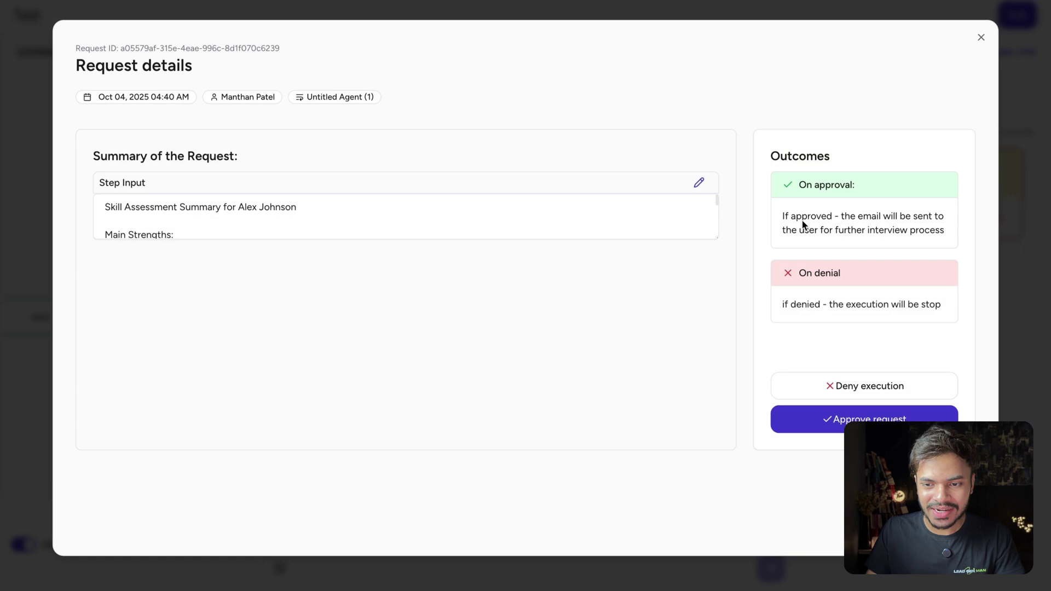
pyautogui.moveTo(70, 141)
pyautogui.mouseDown()
pyautogui.moveTo(369, 290)
pyautogui.moveTo(332, 292)
pyautogui.mouseUp()
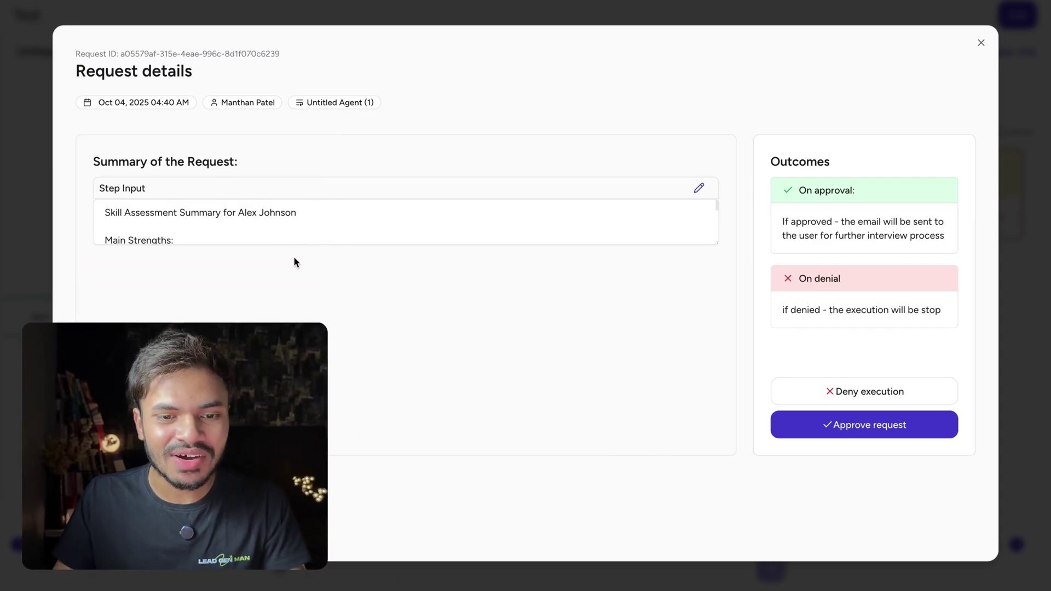
pyautogui.scroll(-5, 277, 221)
pyautogui.moveTo(633, 329)
pyautogui.mouseDown()
pyautogui.moveTo(775, 223)
pyautogui.moveTo(751, 321)
pyautogui.moveTo(747, 298)
pyautogui.mouseUp()
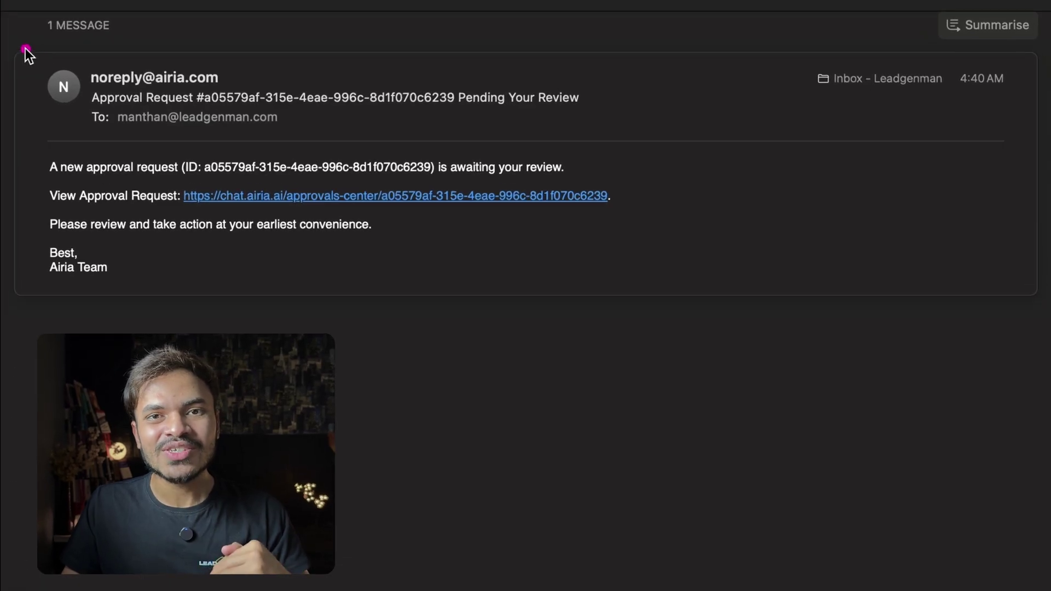
pyautogui.moveTo(24, 48); pyautogui.dragTo(661, 327)
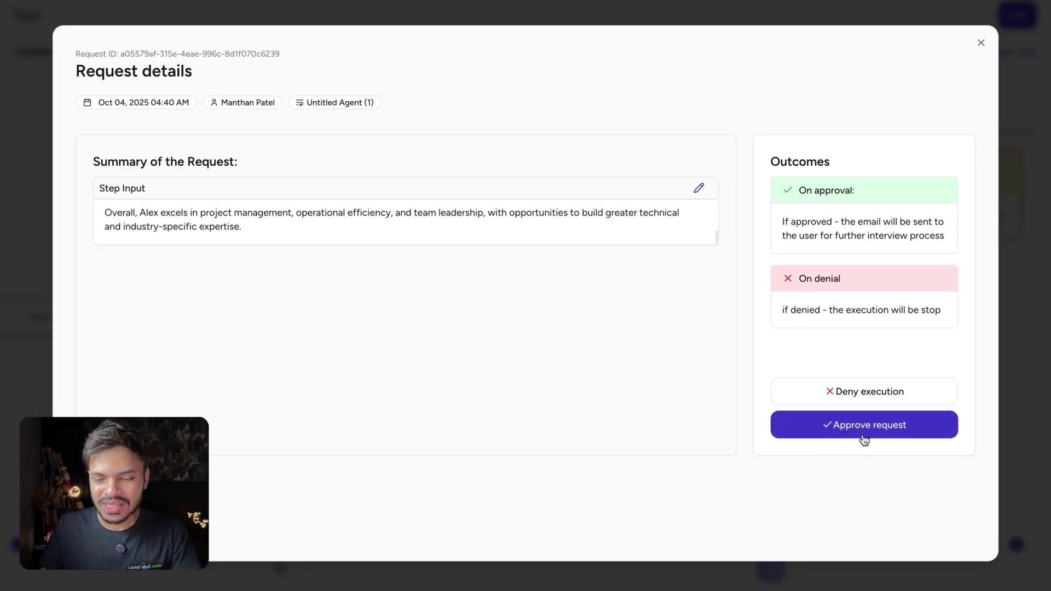
pyautogui.click(835, 423)
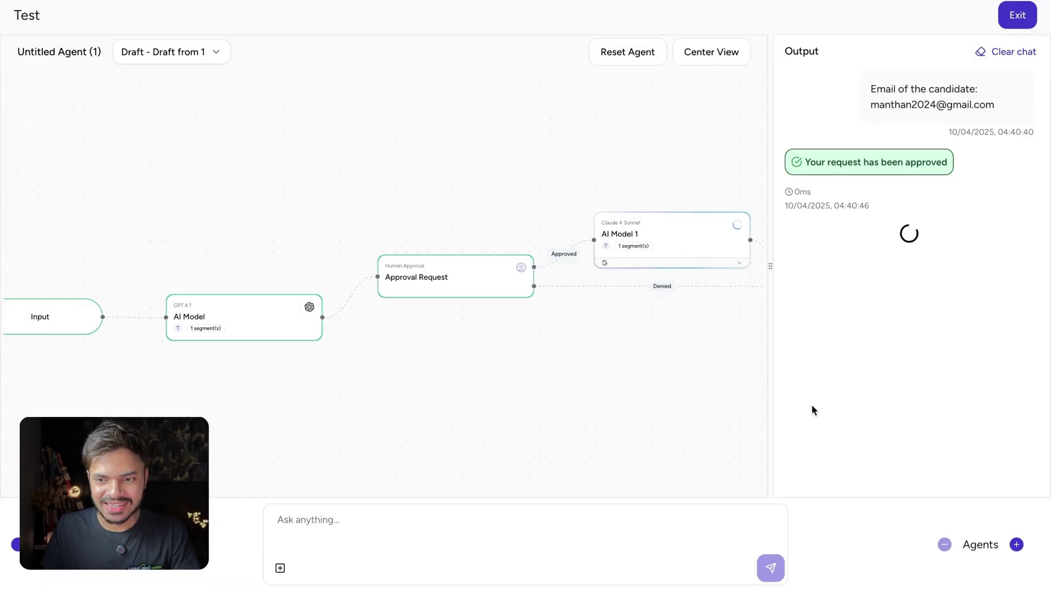
# - Pan to the Output node and read the send_gmail_message call and final reply
pyautogui.moveTo(701, 364); pyautogui.dragTo(555, 362)
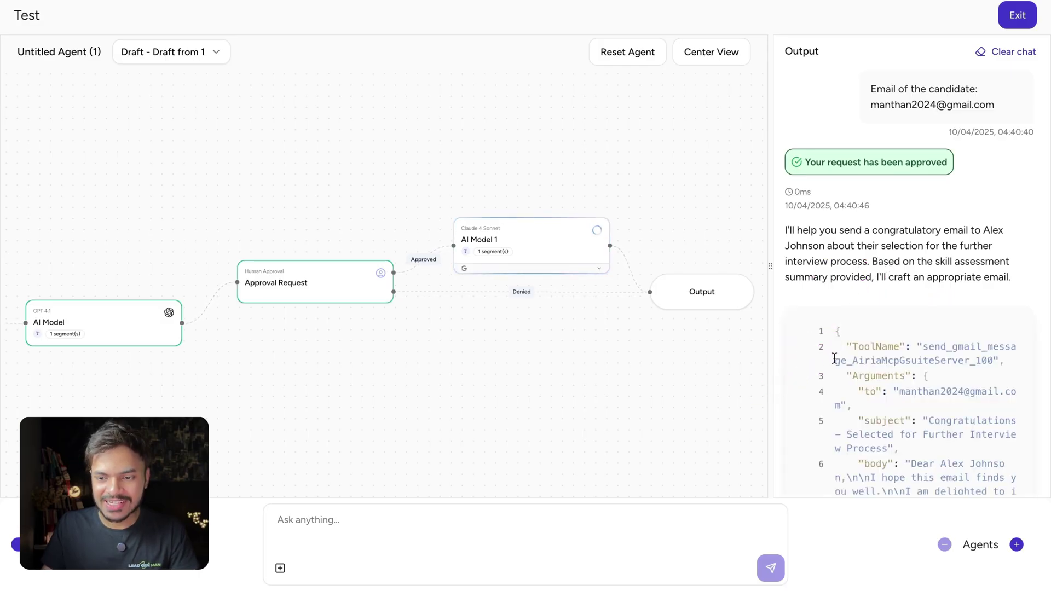
pyautogui.scroll(-10, 931, 384)
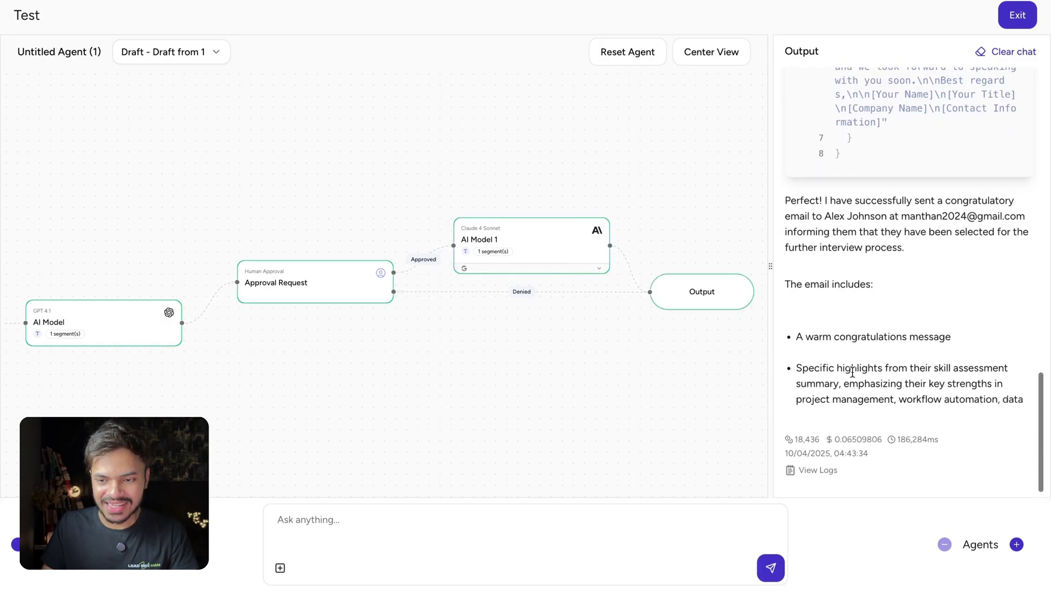
pyautogui.scroll(1, 861, 357)
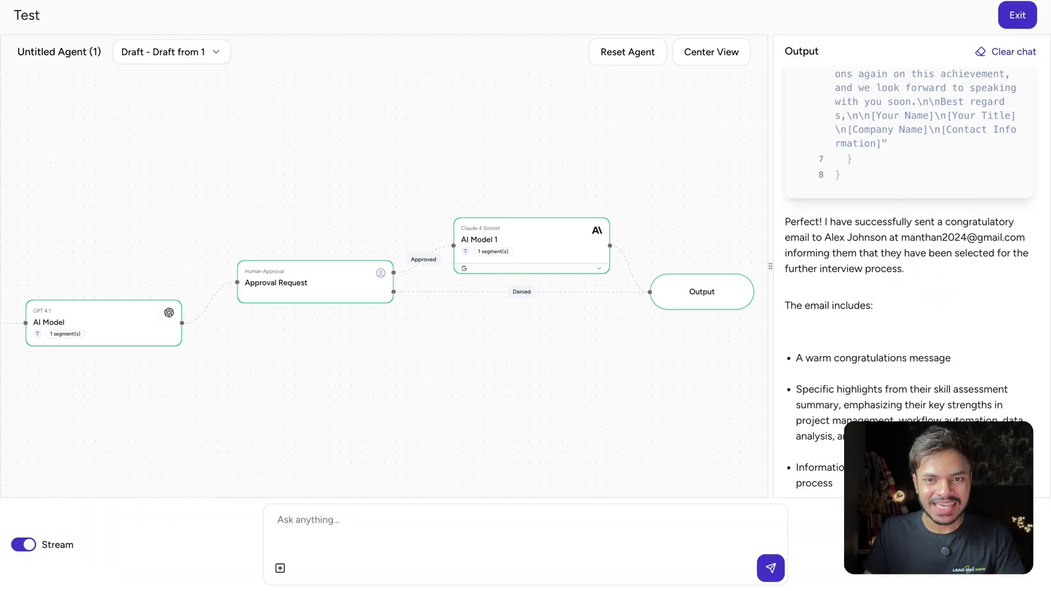
# - Check Gmail for the 'Congratulations - Selected for Further Interview Process' email
pyautogui.click(416, 2)
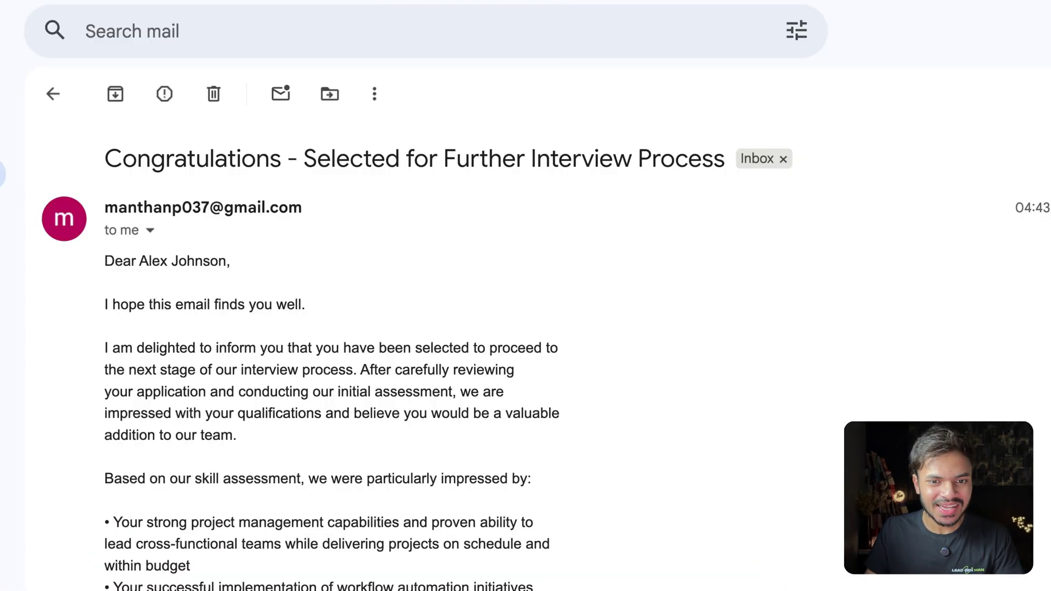
pyautogui.moveTo(48, 121)
pyautogui.mouseDown()
pyautogui.moveTo(755, 367)
pyautogui.moveTo(850, 418)
pyautogui.mouseUp()
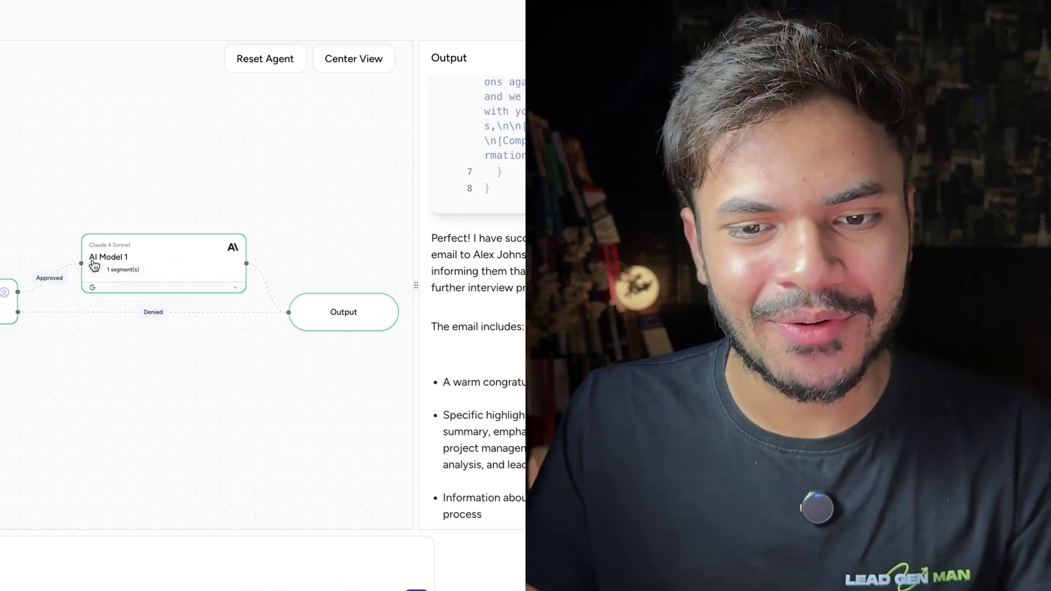
pyautogui.moveTo(68, 228); pyautogui.dragTo(274, 317)
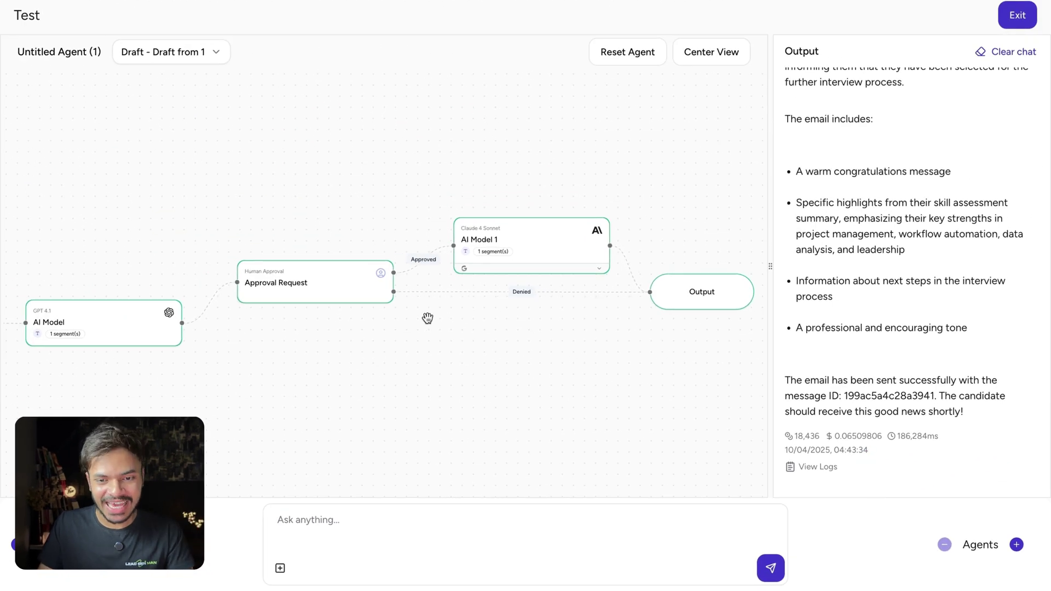
pyautogui.scroll(-2, 427, 316)
pyautogui.moveTo(354, 364); pyautogui.dragTo(413, 349)
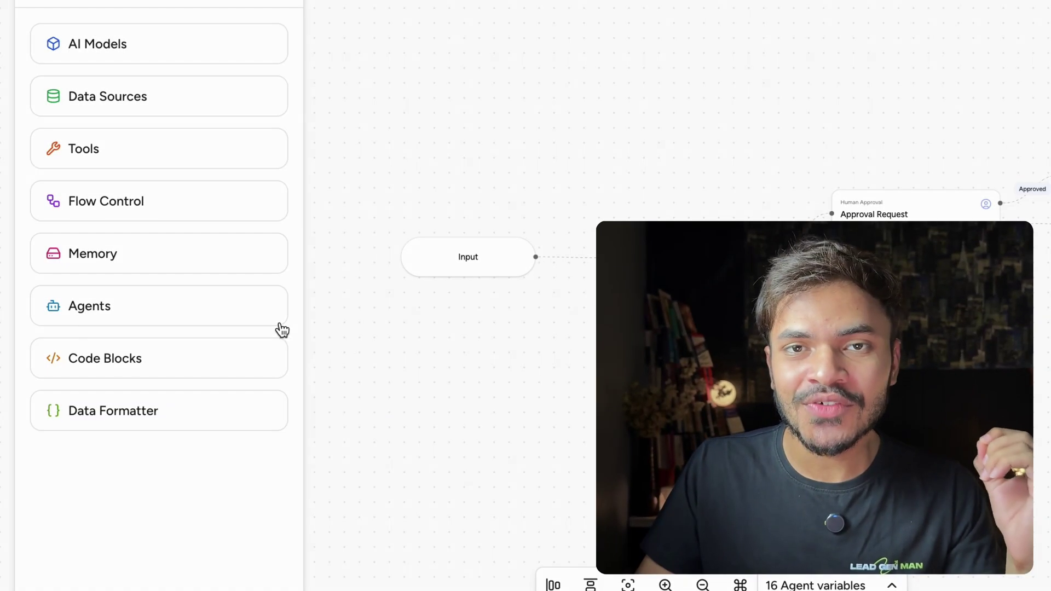
# - Expand the Agents category to reveal the Airia and External Agent components
pyautogui.moveTo(281, 321); pyautogui.dragTo(115, 310)
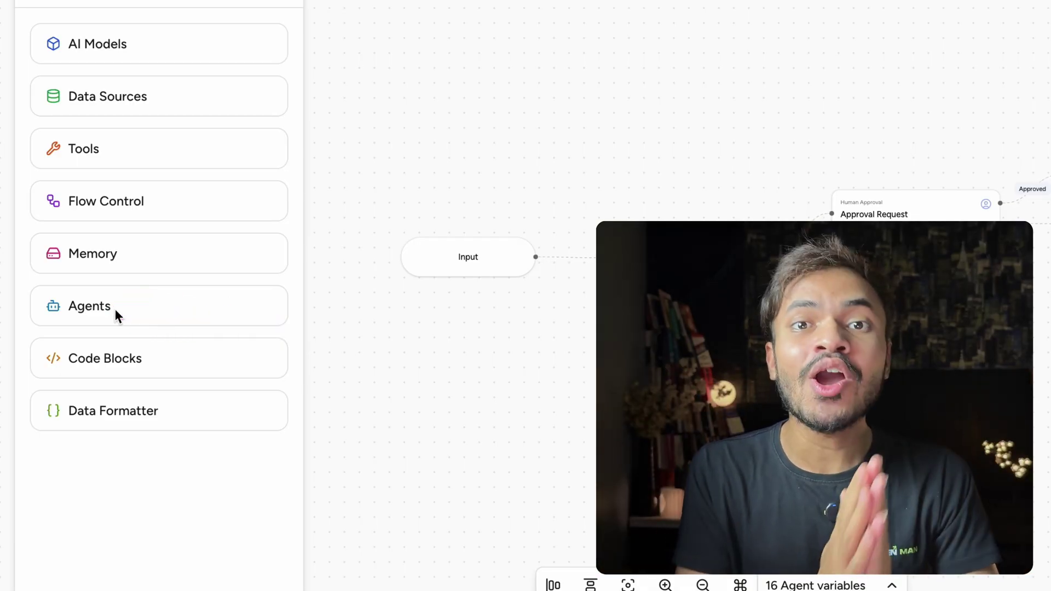
pyautogui.click(114, 310)
pyautogui.moveTo(176, 241)
pyautogui.mouseDown()
pyautogui.moveTo(188, 191)
pyautogui.moveTo(235, 137)
pyautogui.mouseUp()
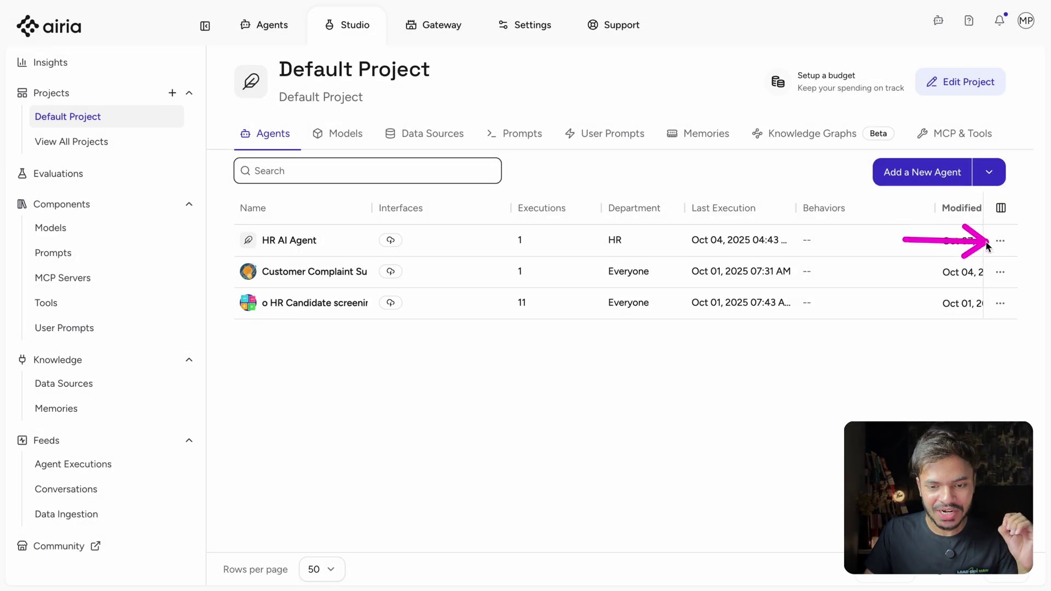
# - Choose Submit to Community from the HR AI Agent's options menu
pyautogui.click(999, 241)
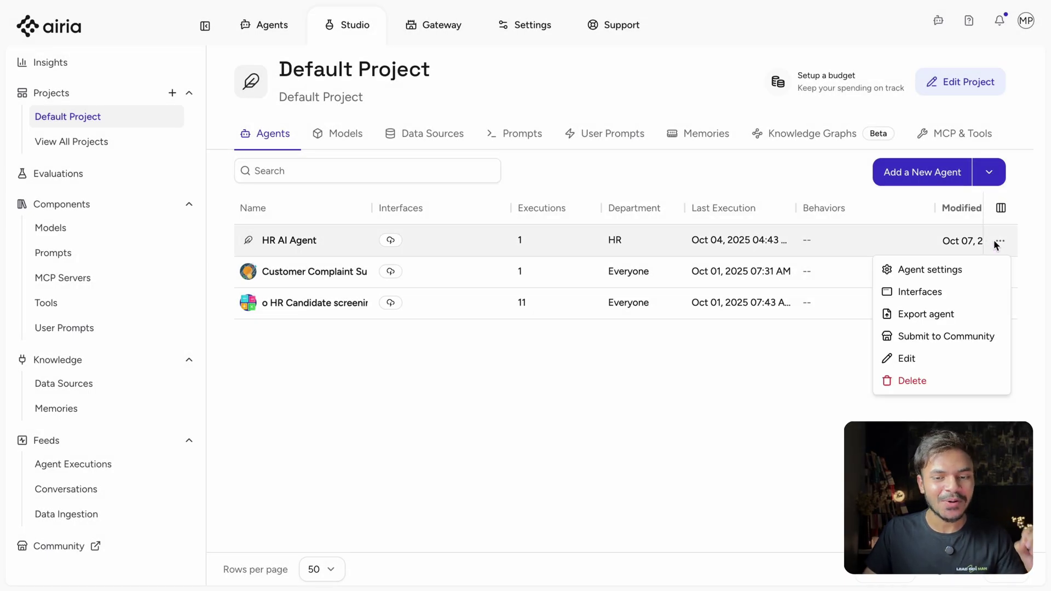
pyautogui.click(915, 337)
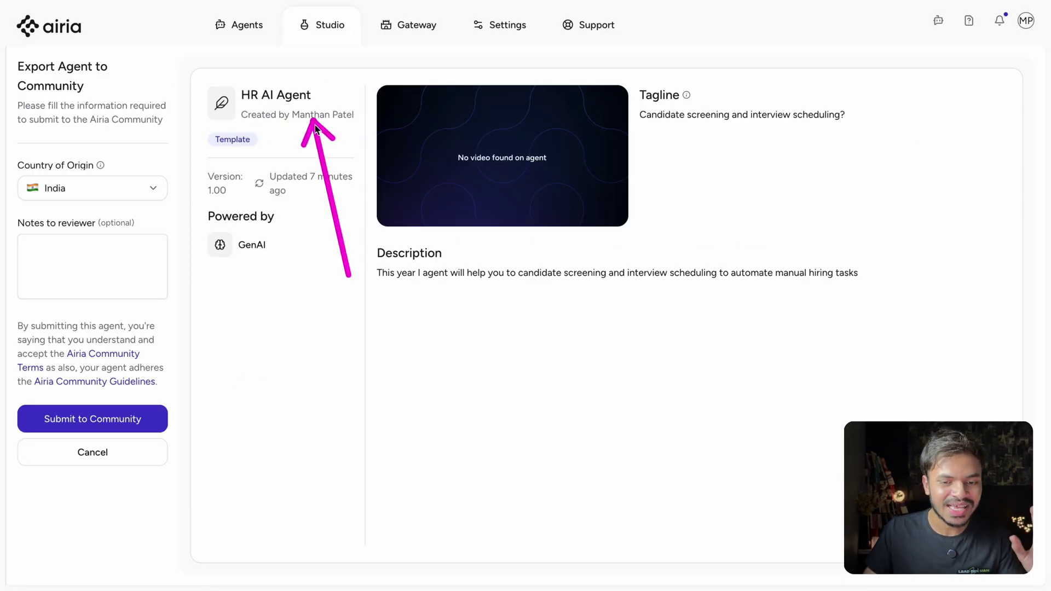